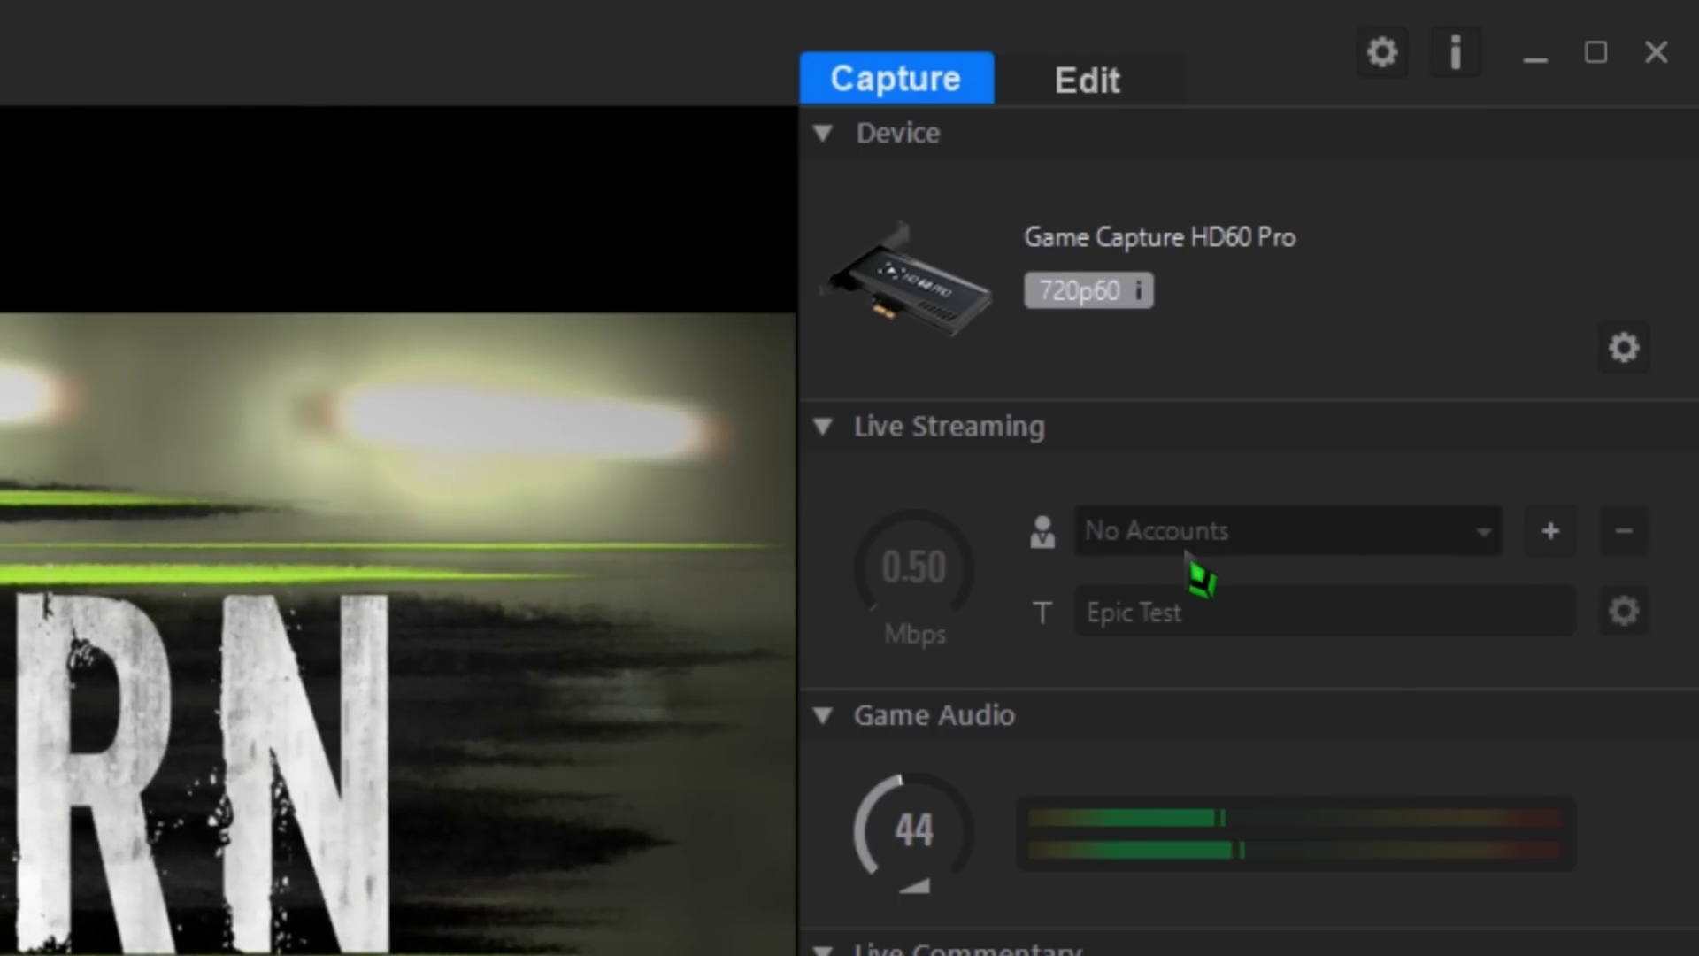
Step: Add a Twitch account from the + menu and log in on the Twitch page
left_click(1562, 534)
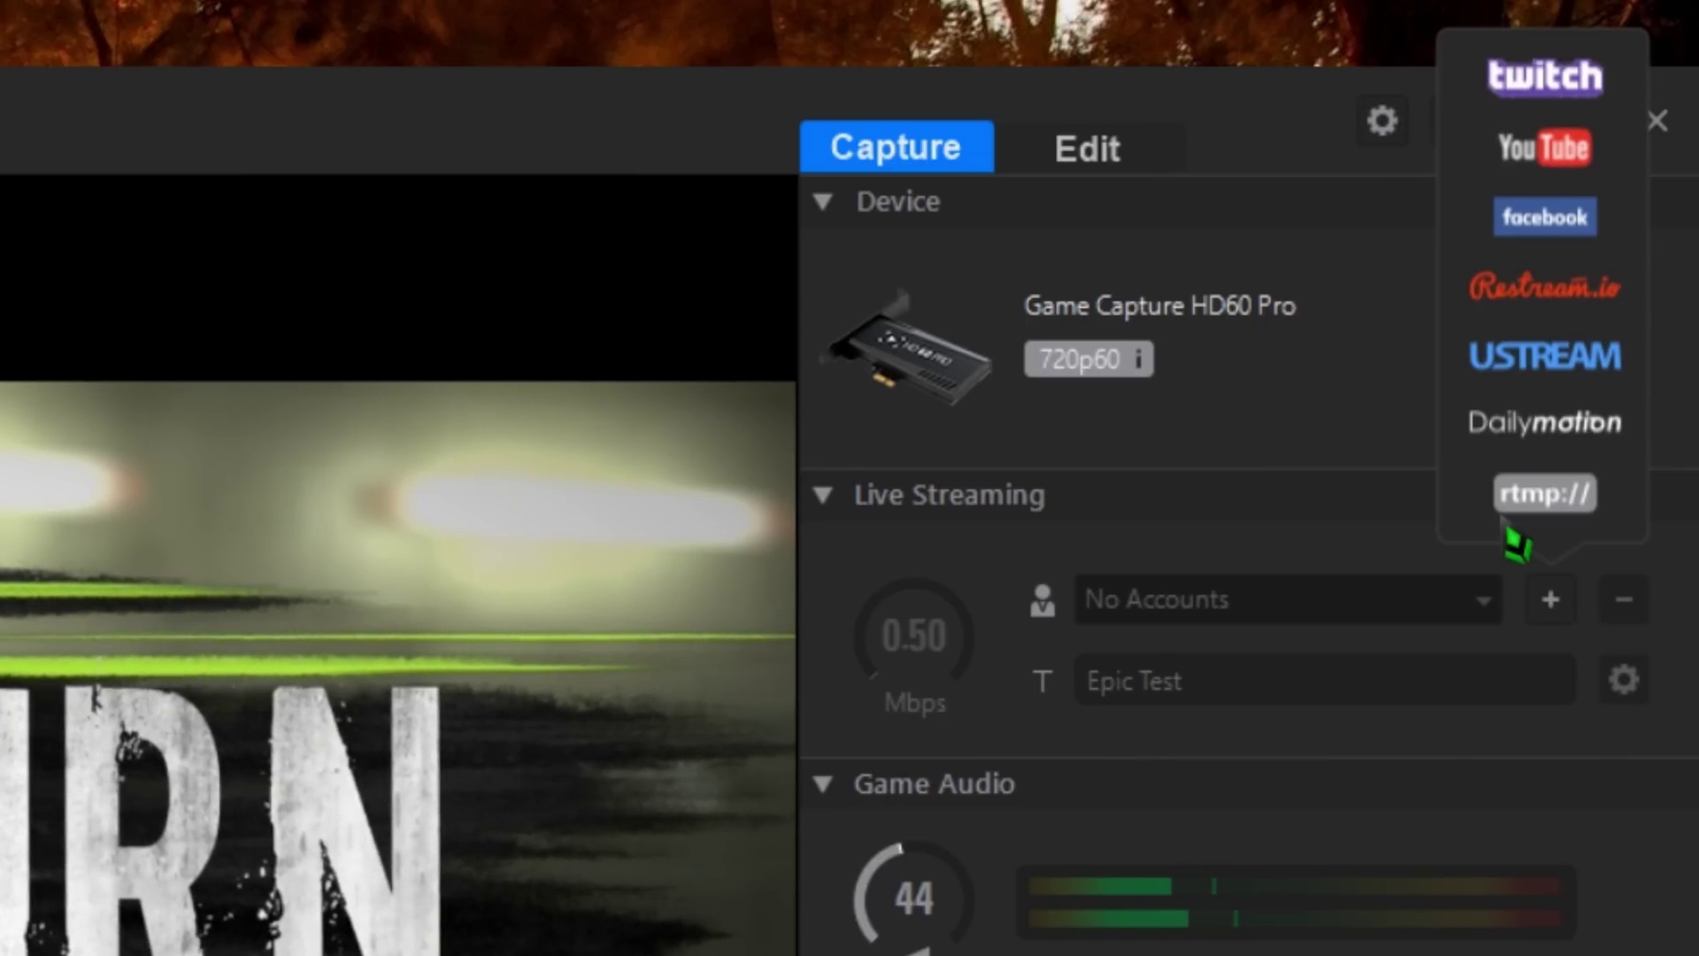
left_click(1567, 90)
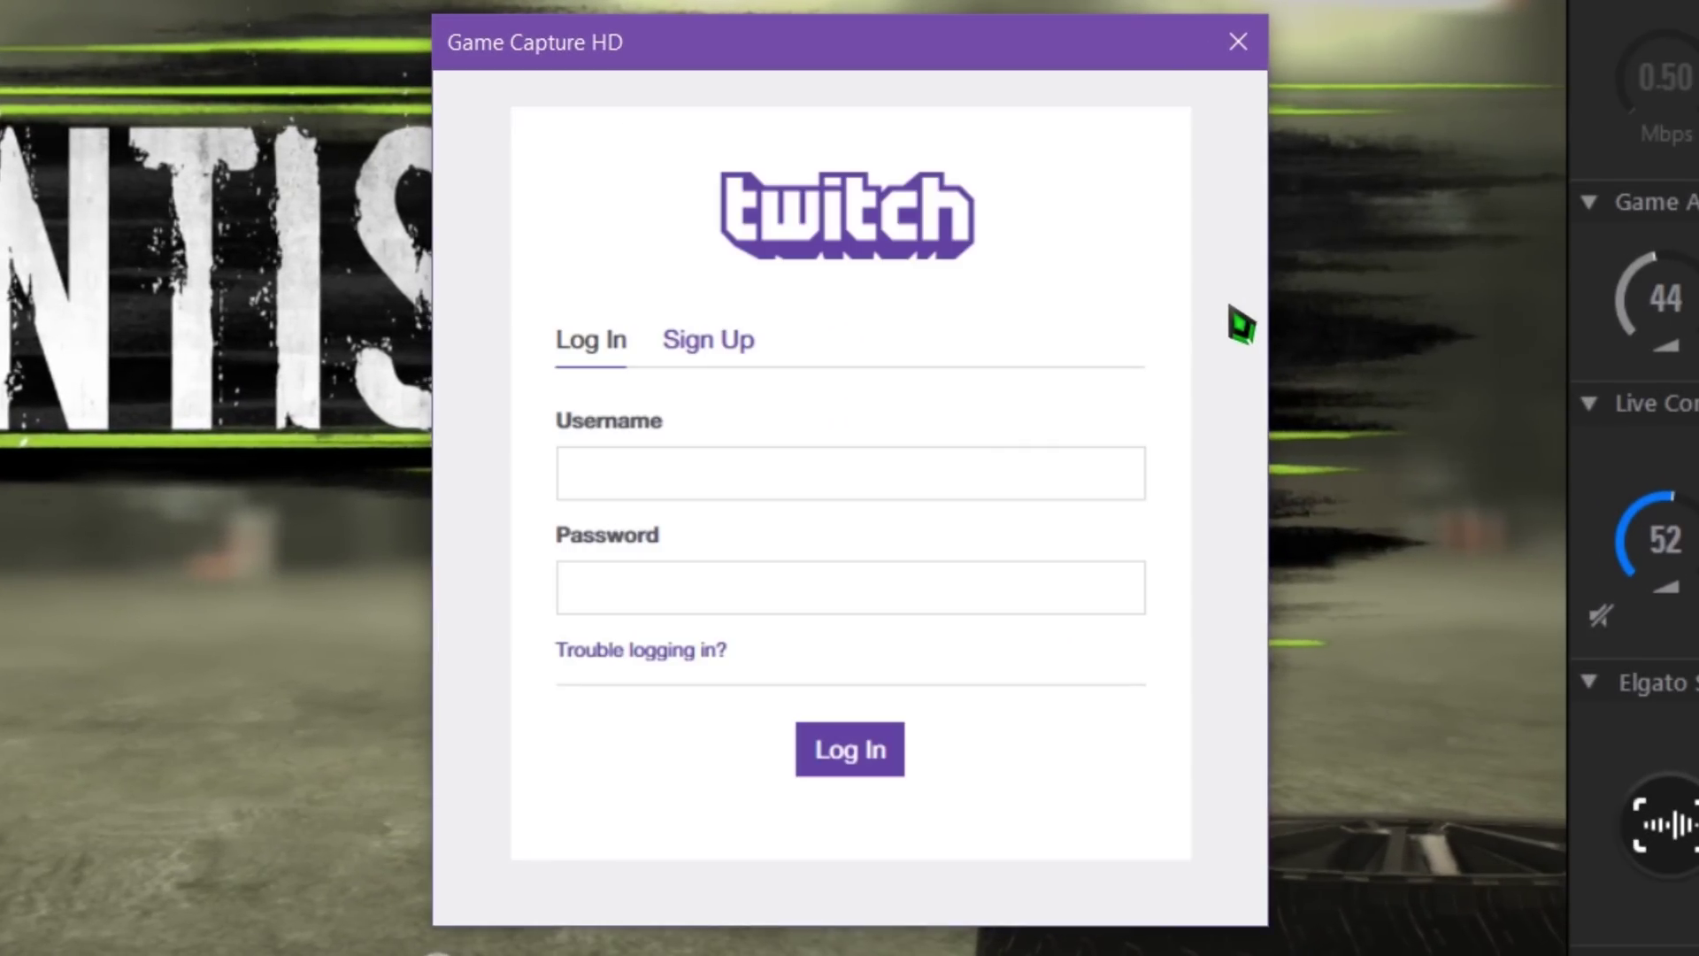
left_click(692, 483)
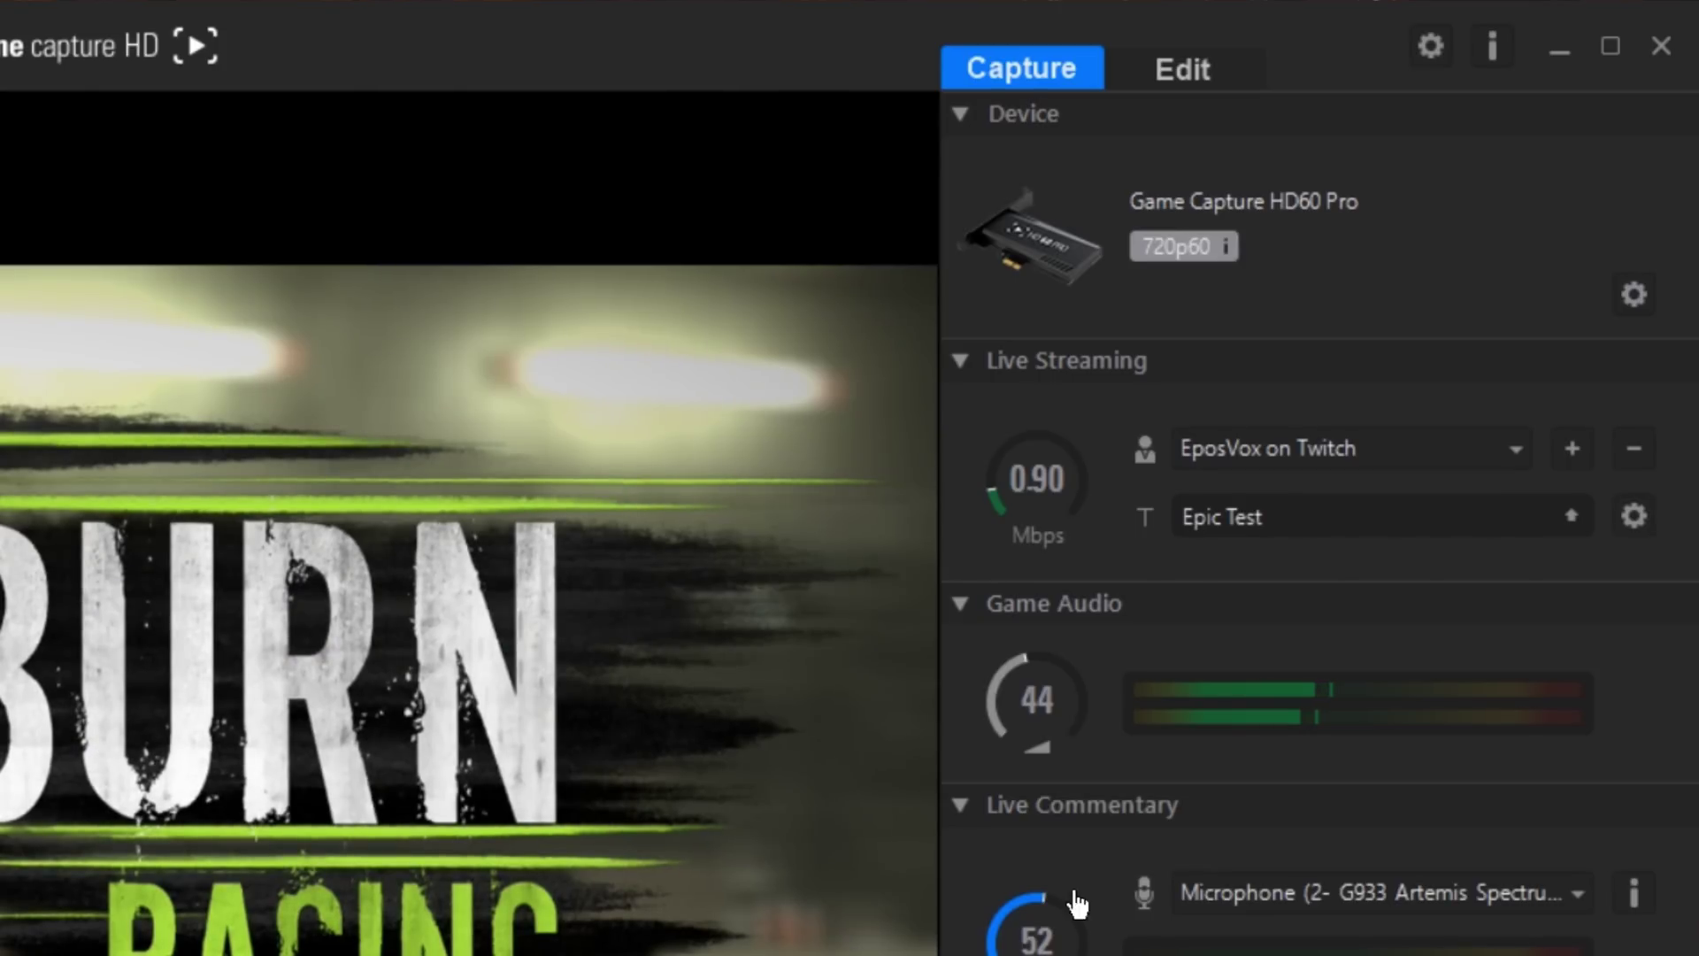
Step: Set the Twitch stream to the US East: Chicago server, 720p maximum resolution and 60 fps
key("ctrl+a")
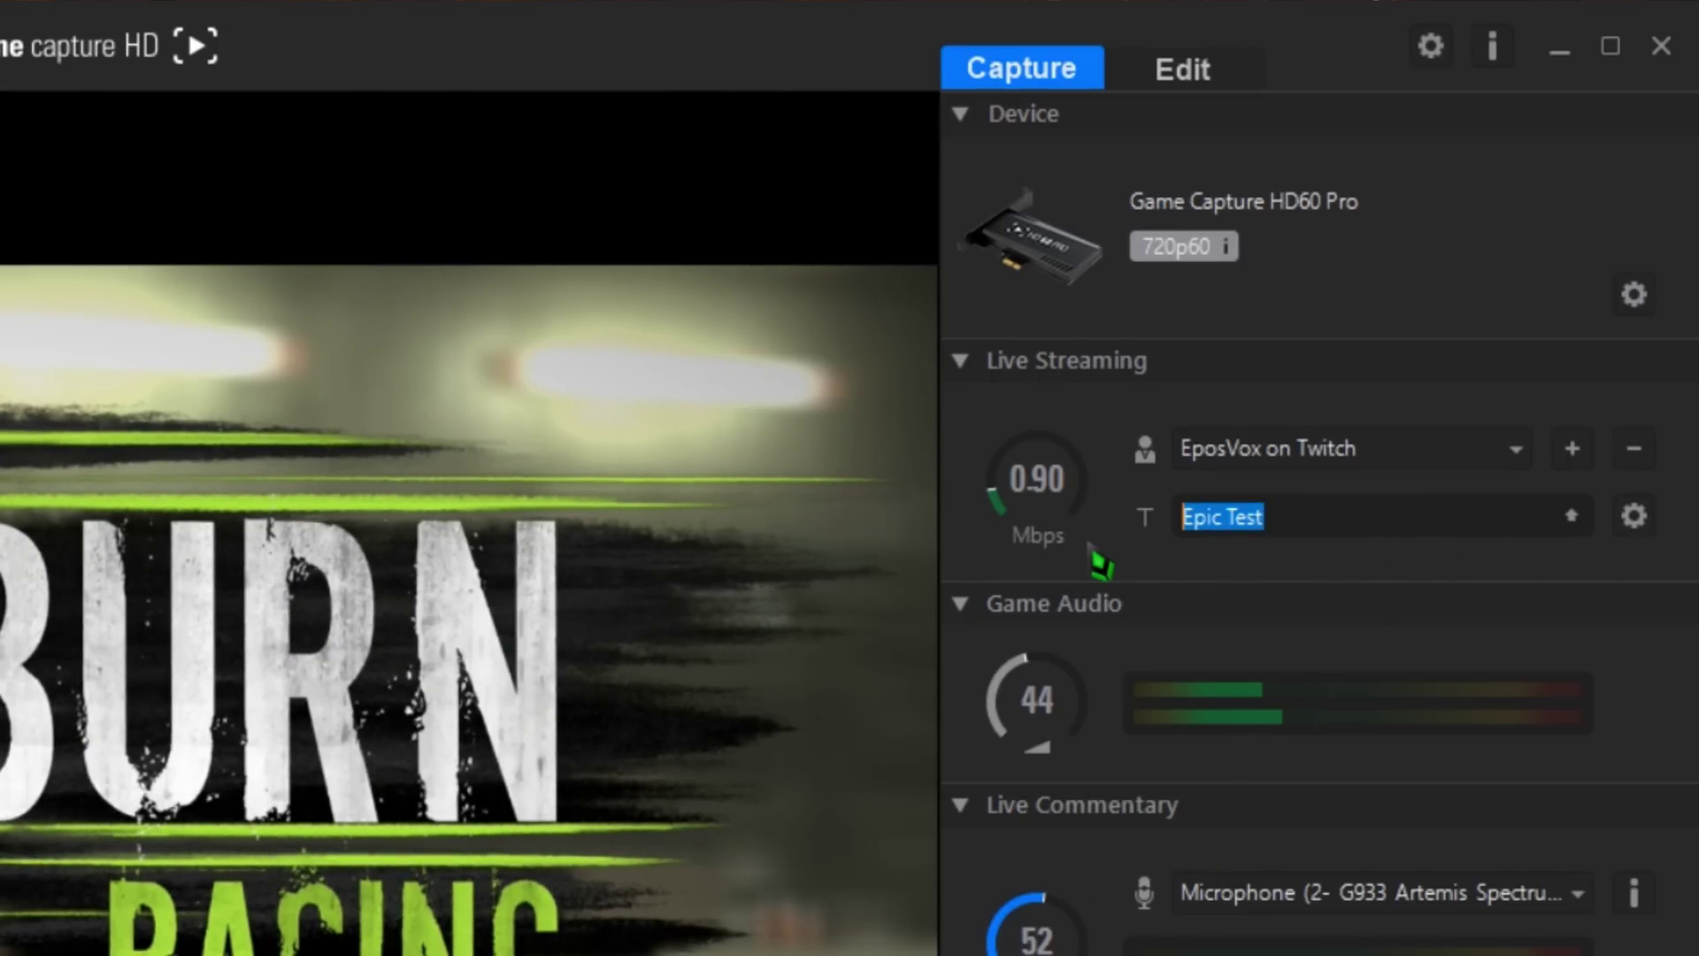
left_click(1572, 517)
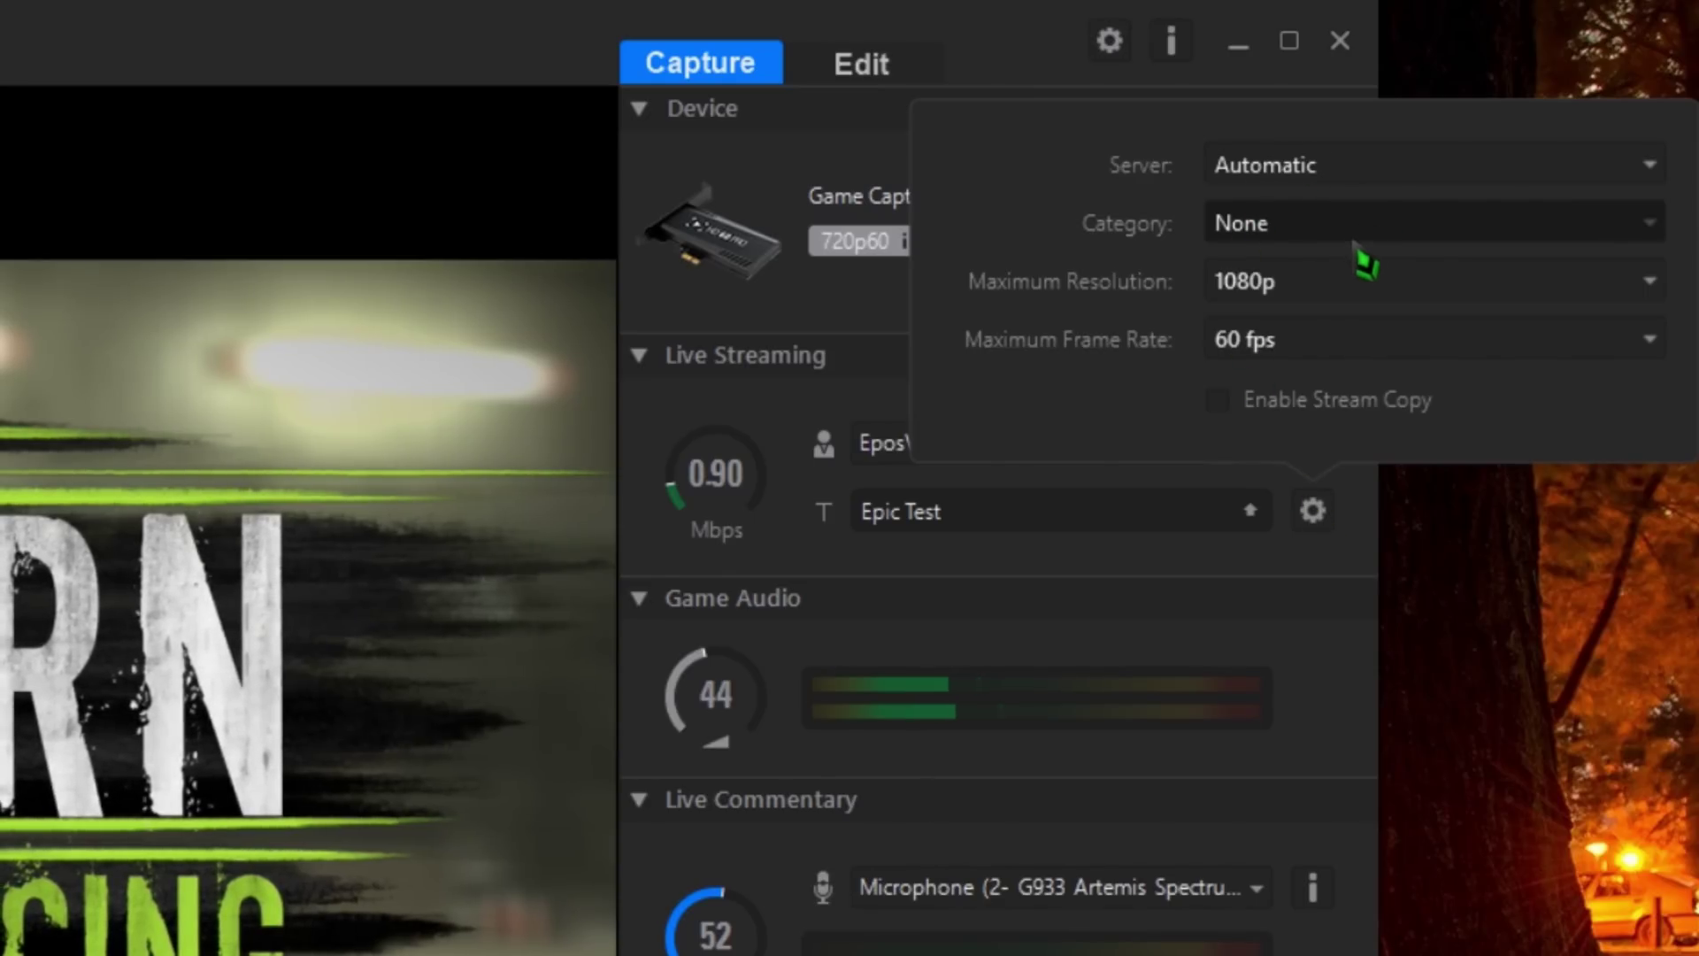
left_click(1336, 281)
left_click(1308, 392)
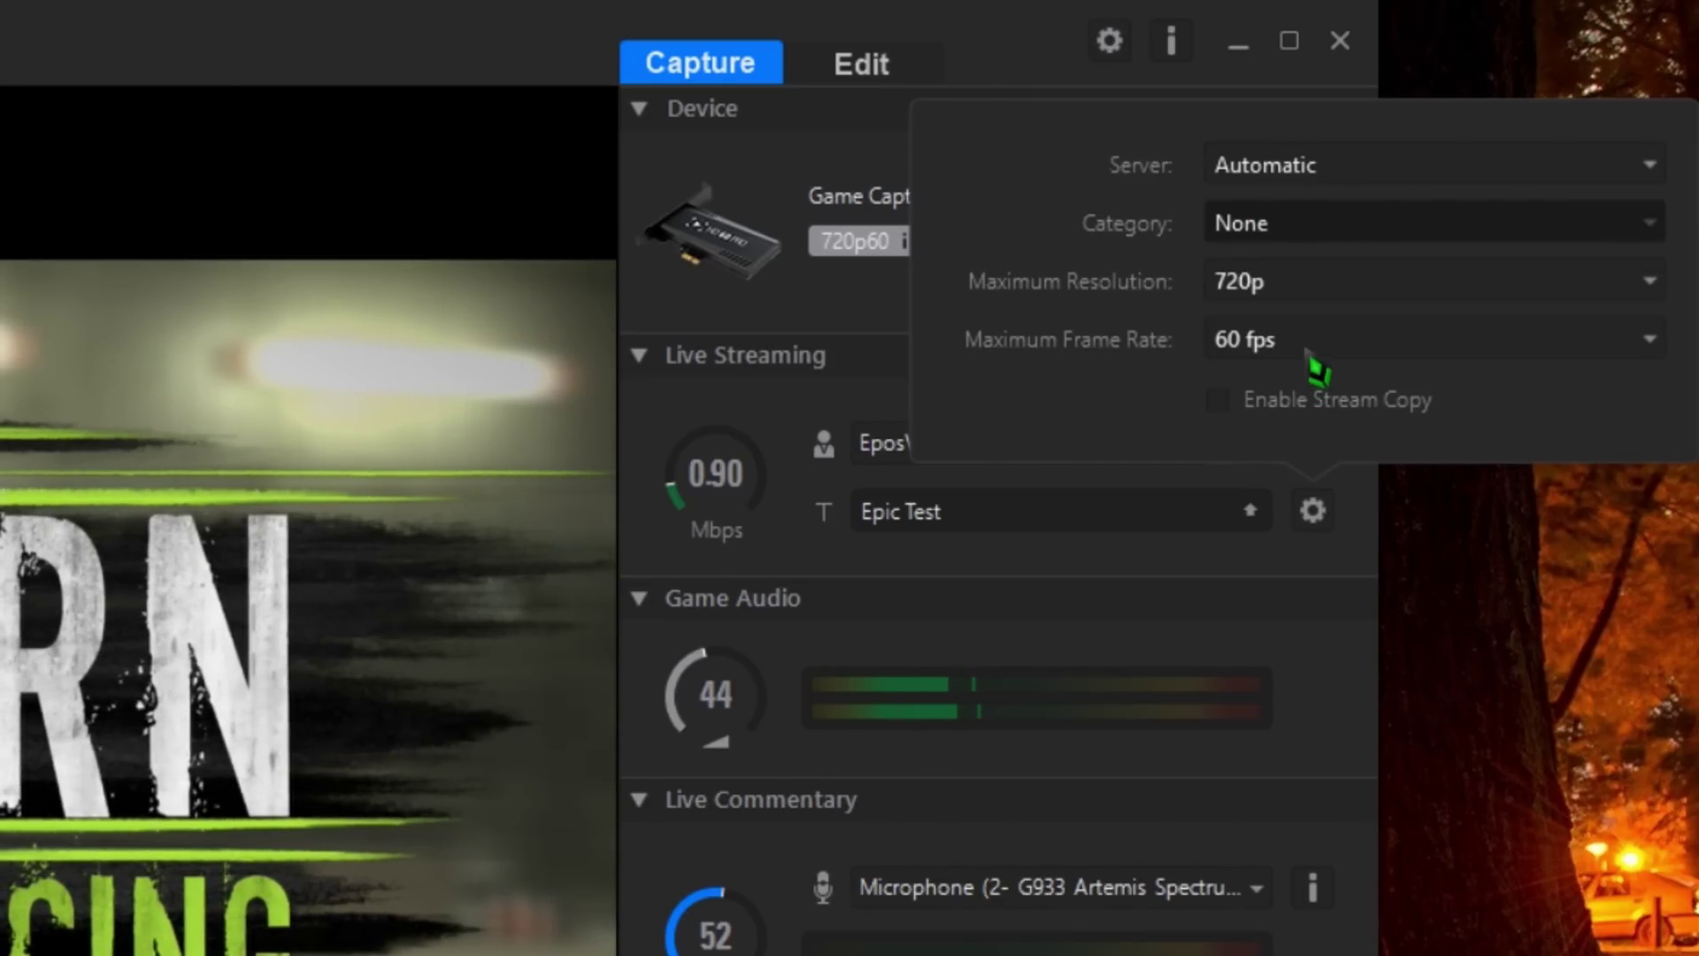
left_click(1338, 177)
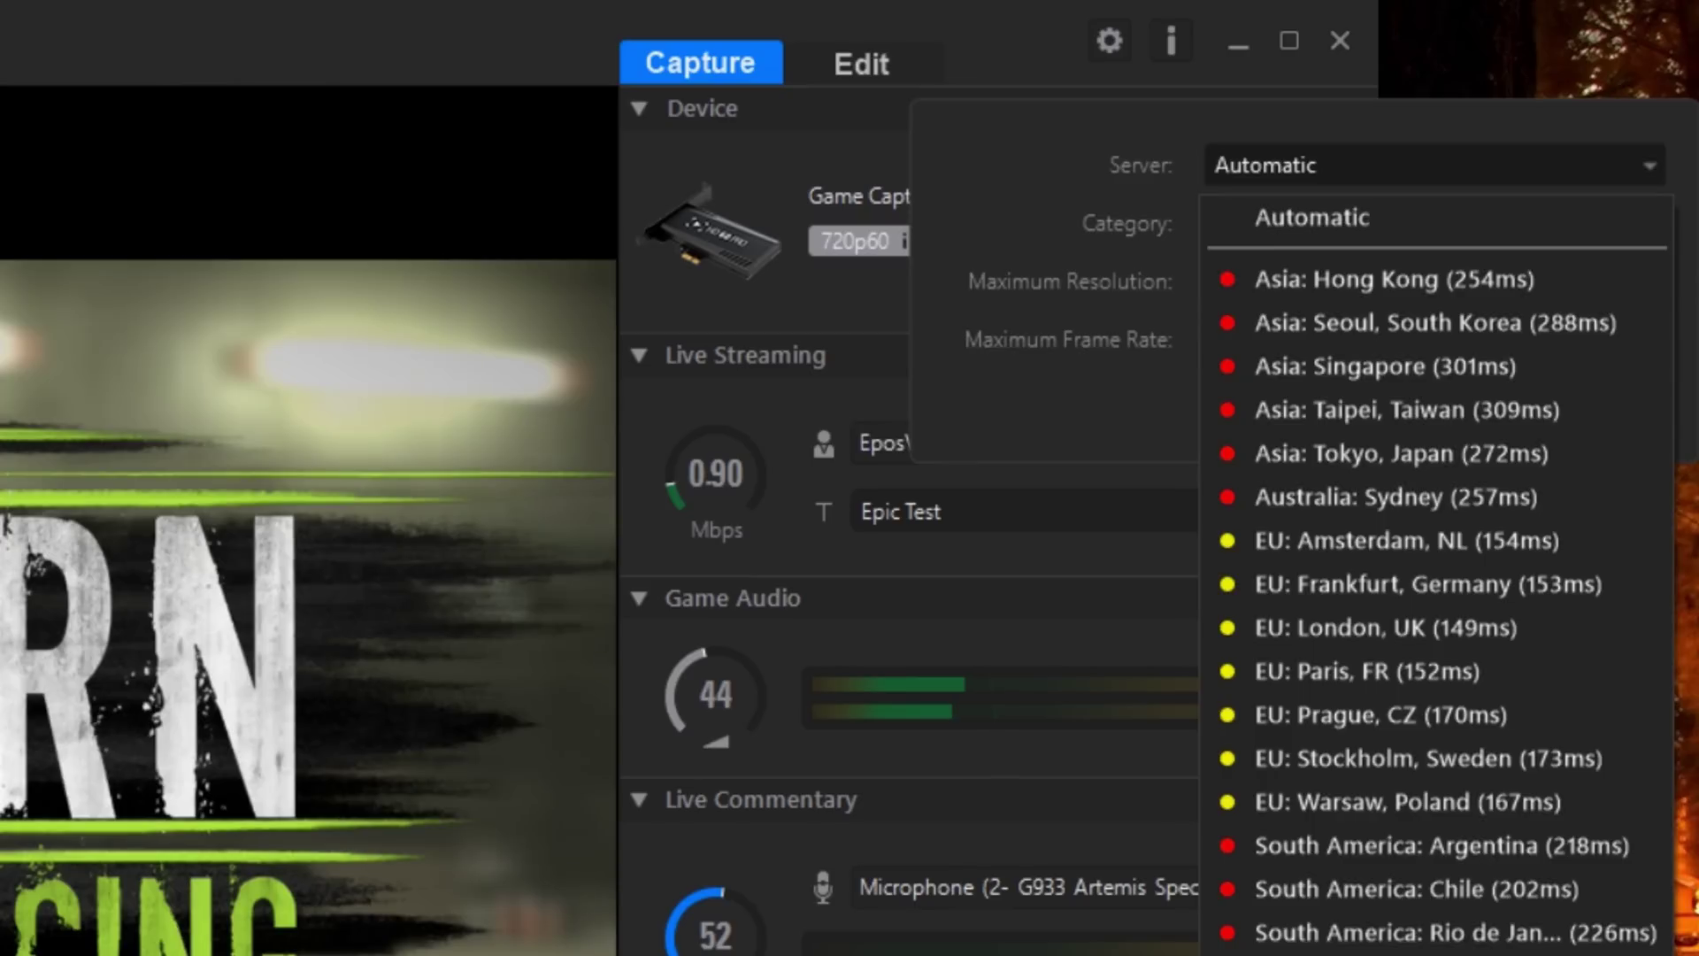
left_click(1388, 416)
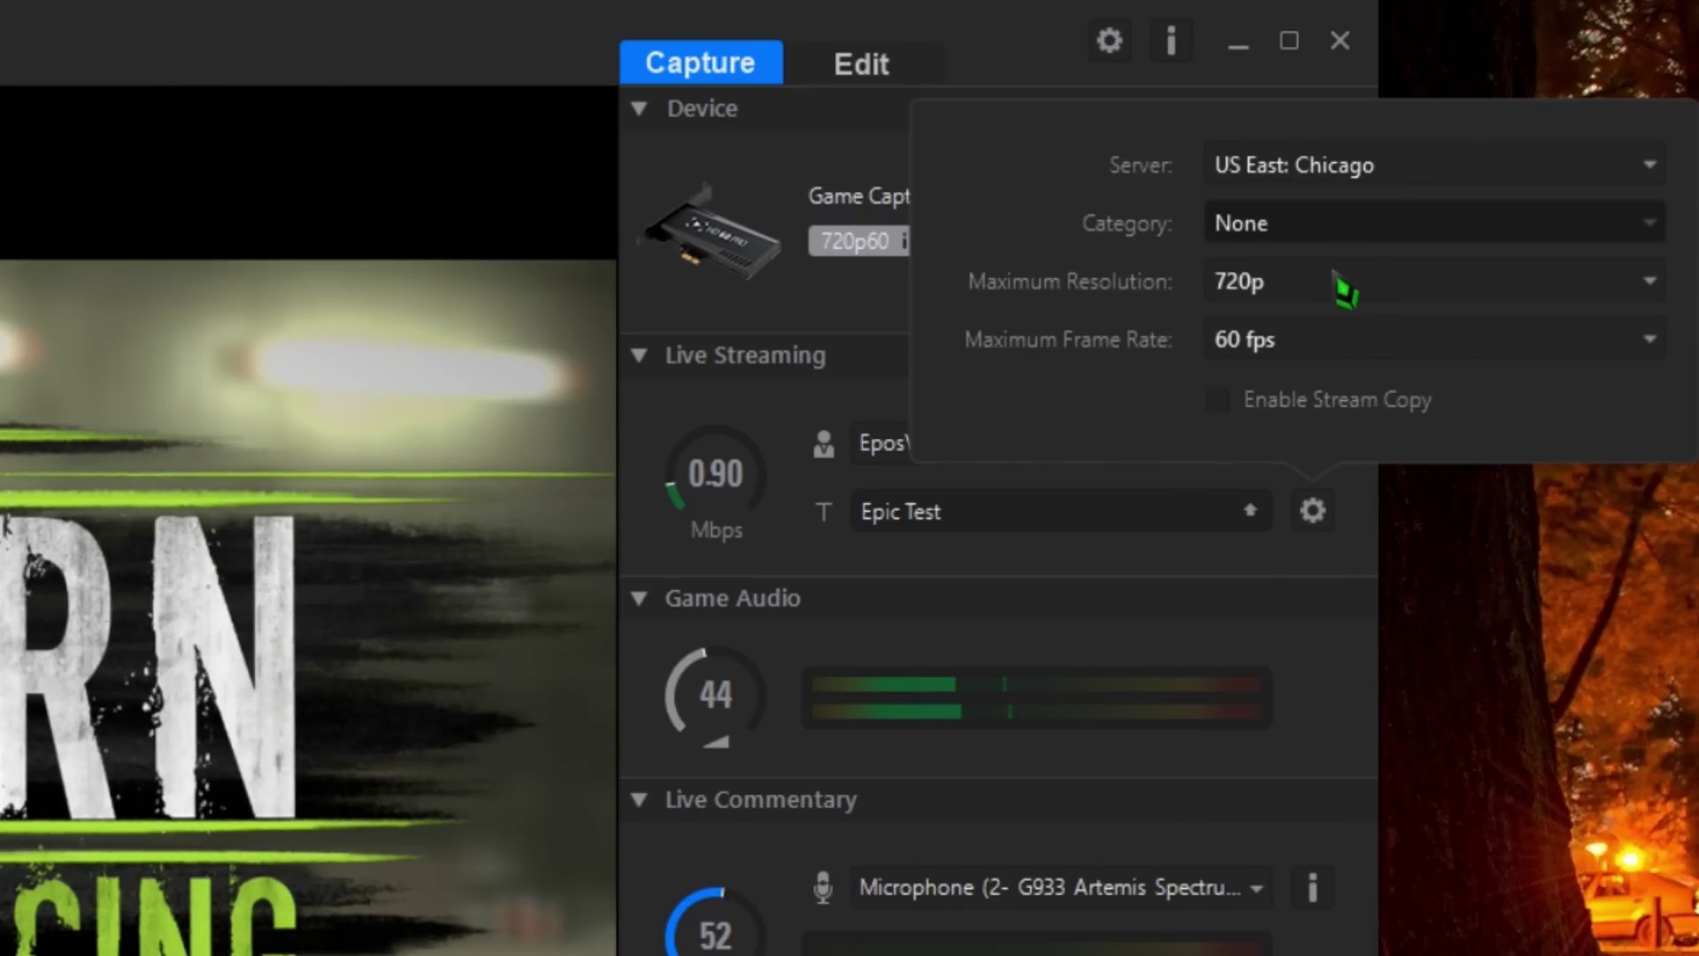
left_click(1319, 344)
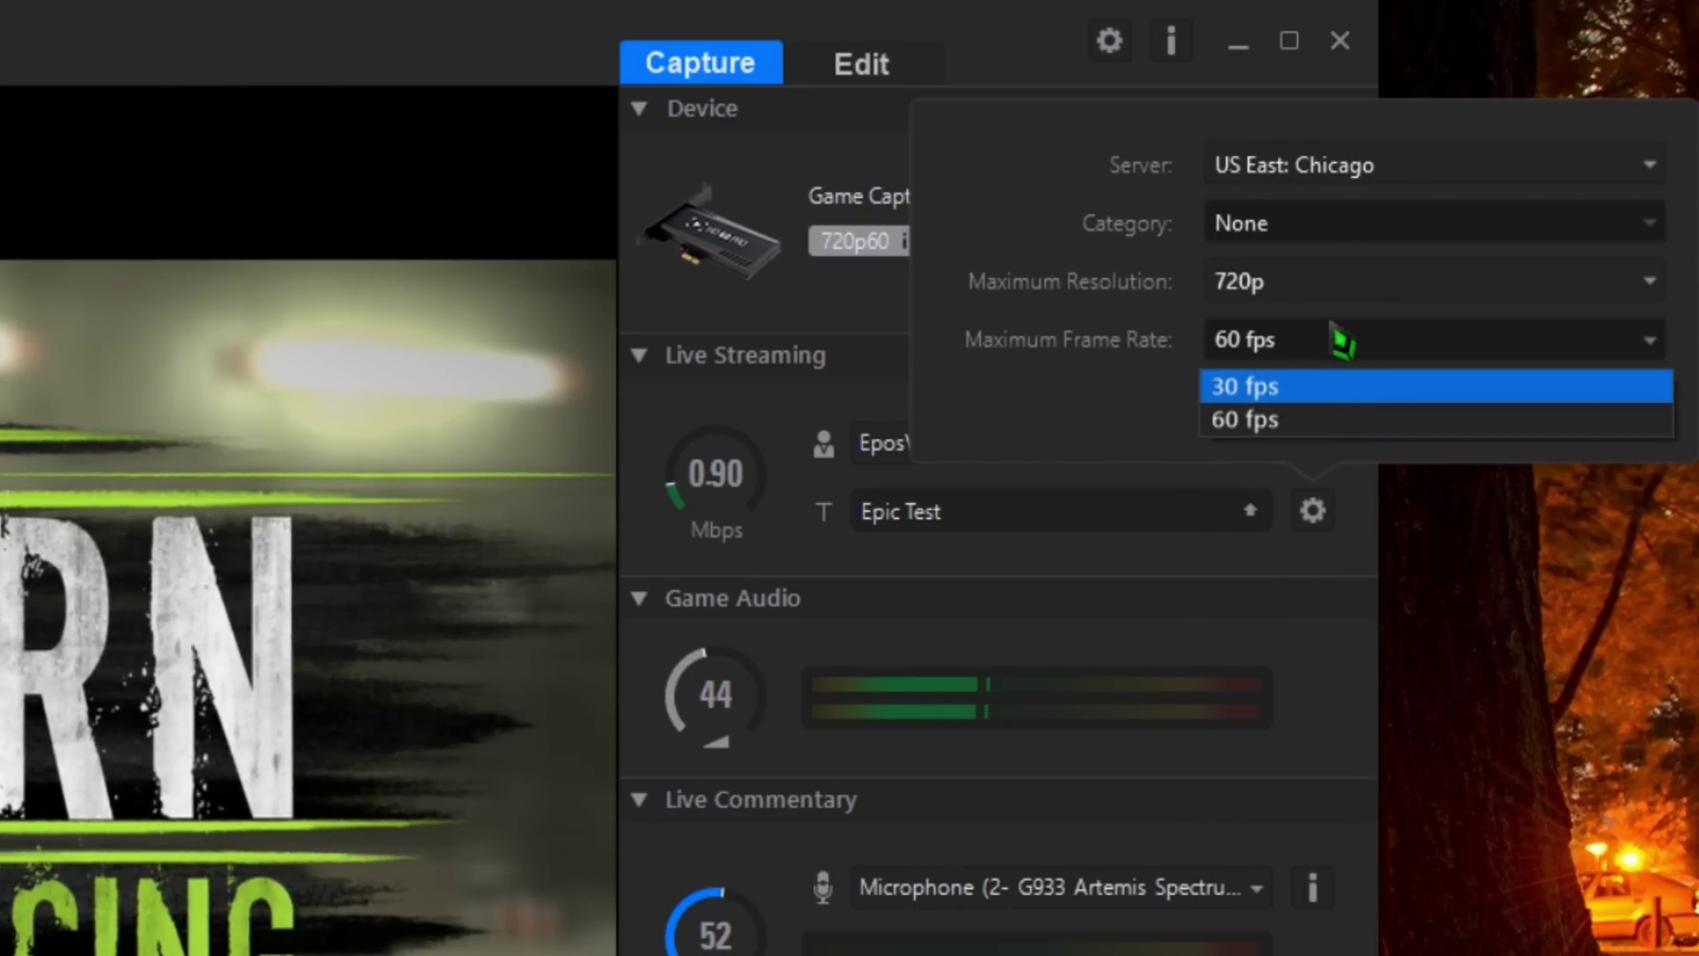
left_click(1167, 359)
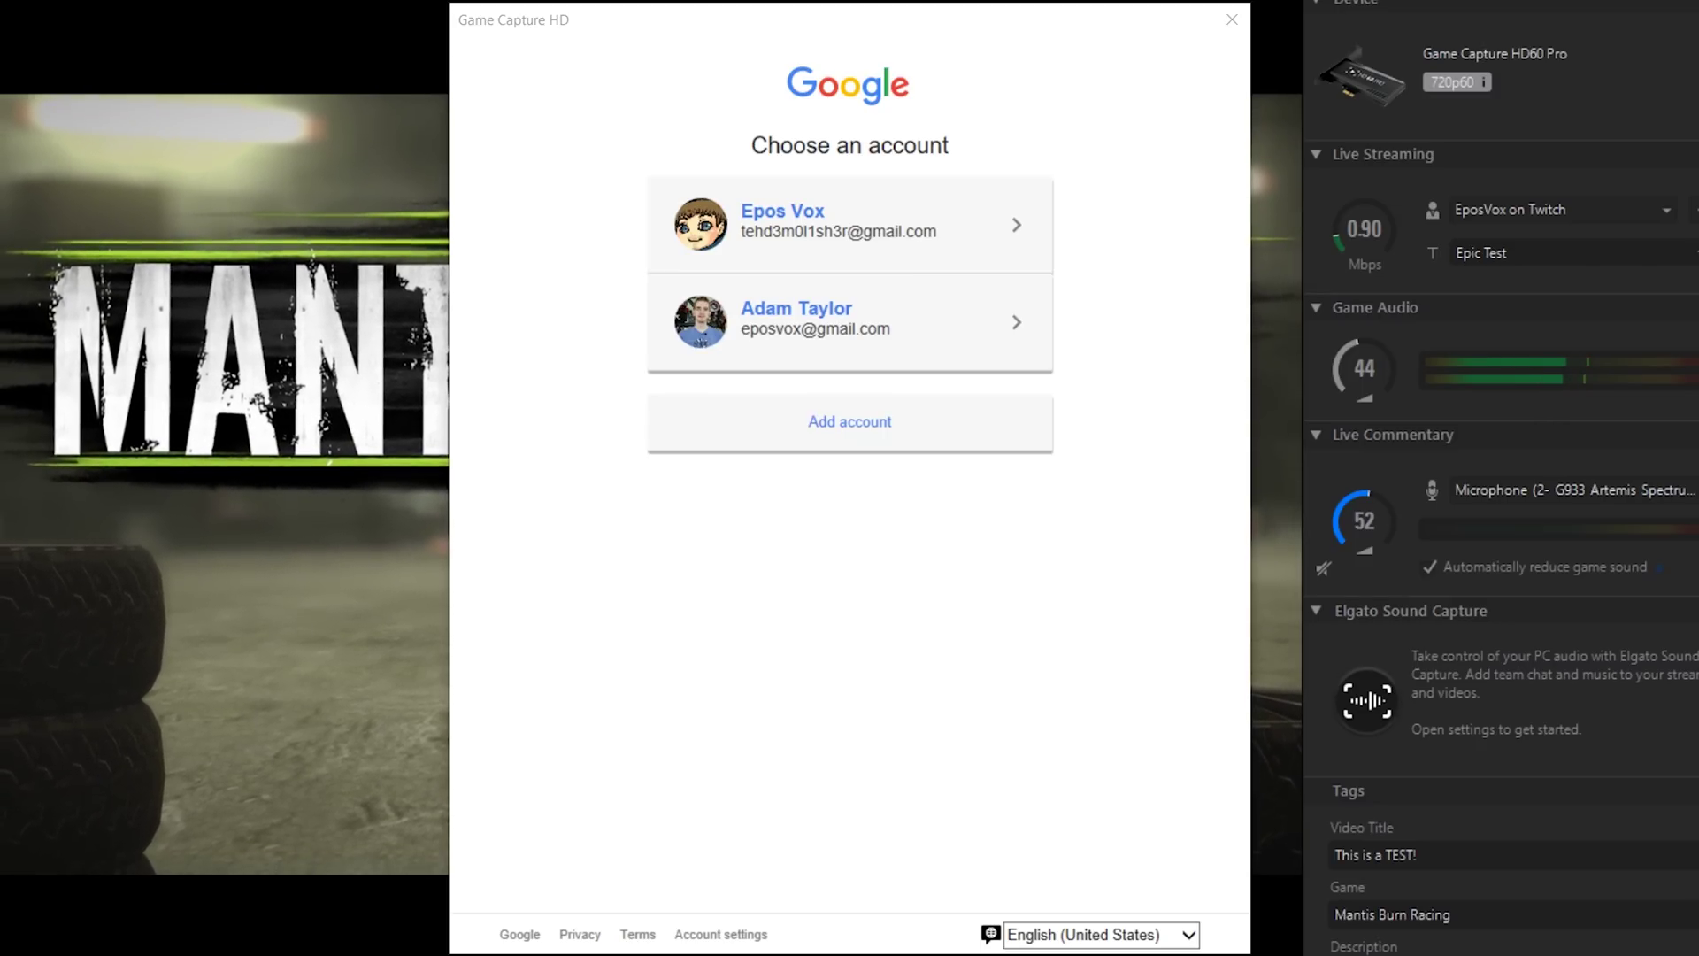
Step: Sign in with Google, pick the Gaming on YouTube channel, and open its Live Control Room
left_click(1009, 261)
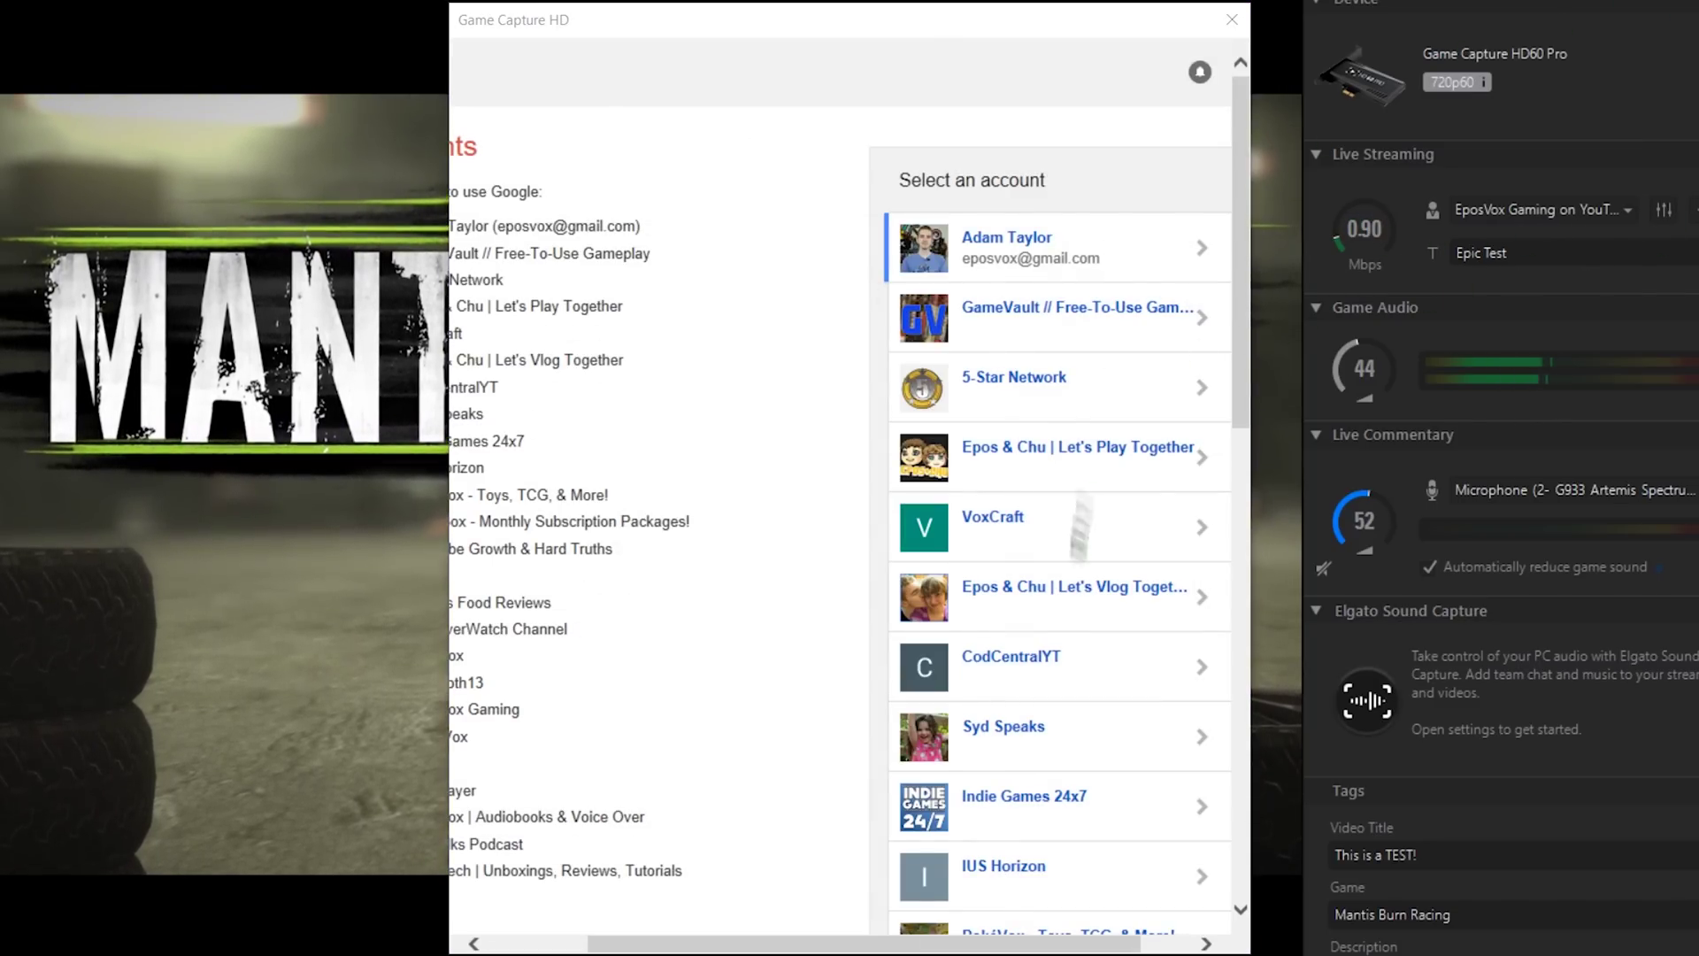
scroll(1024, 706, "down", 8)
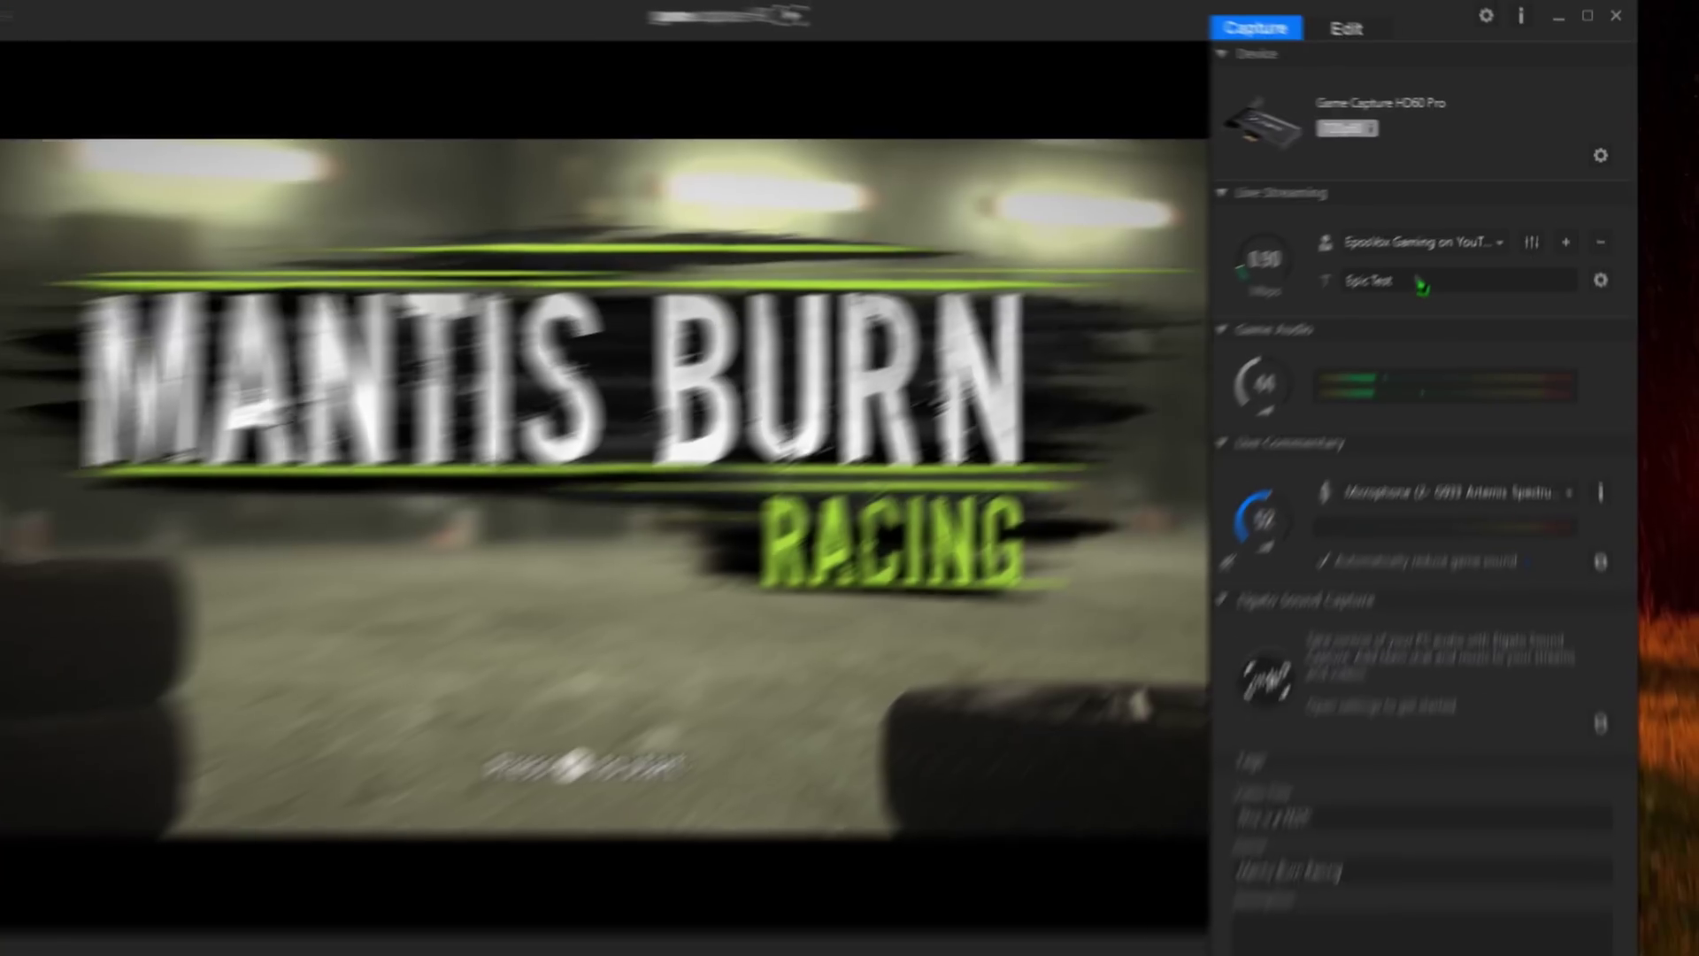
left_click(1422, 246)
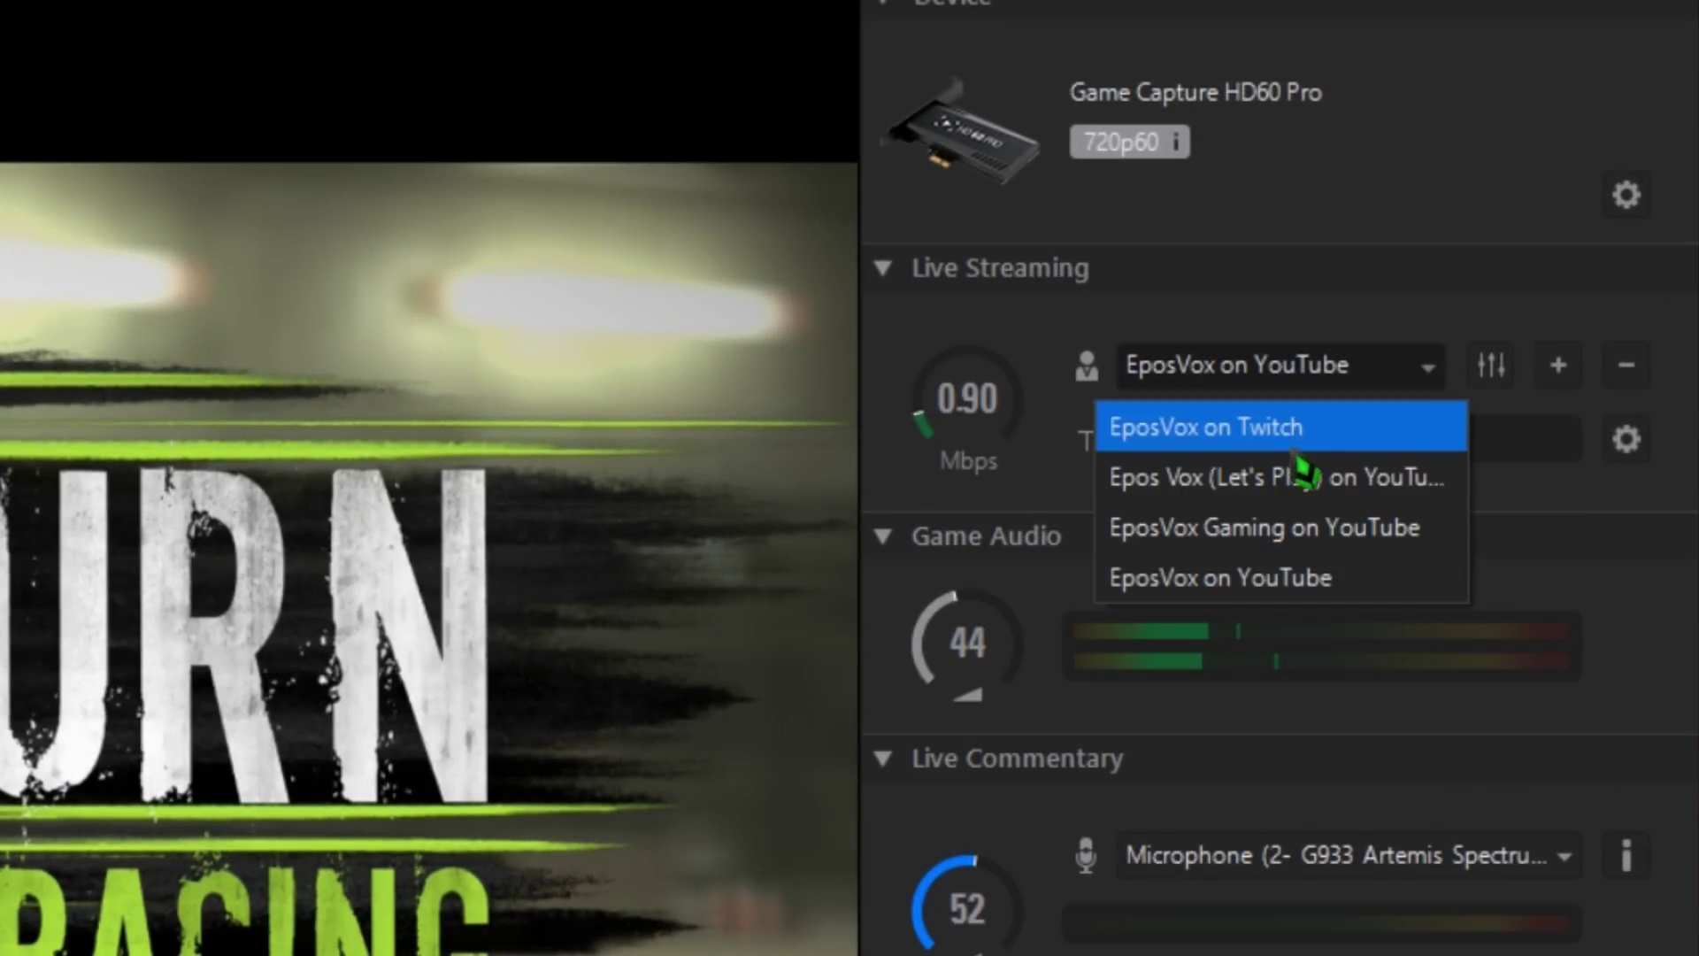
left_click(1267, 529)
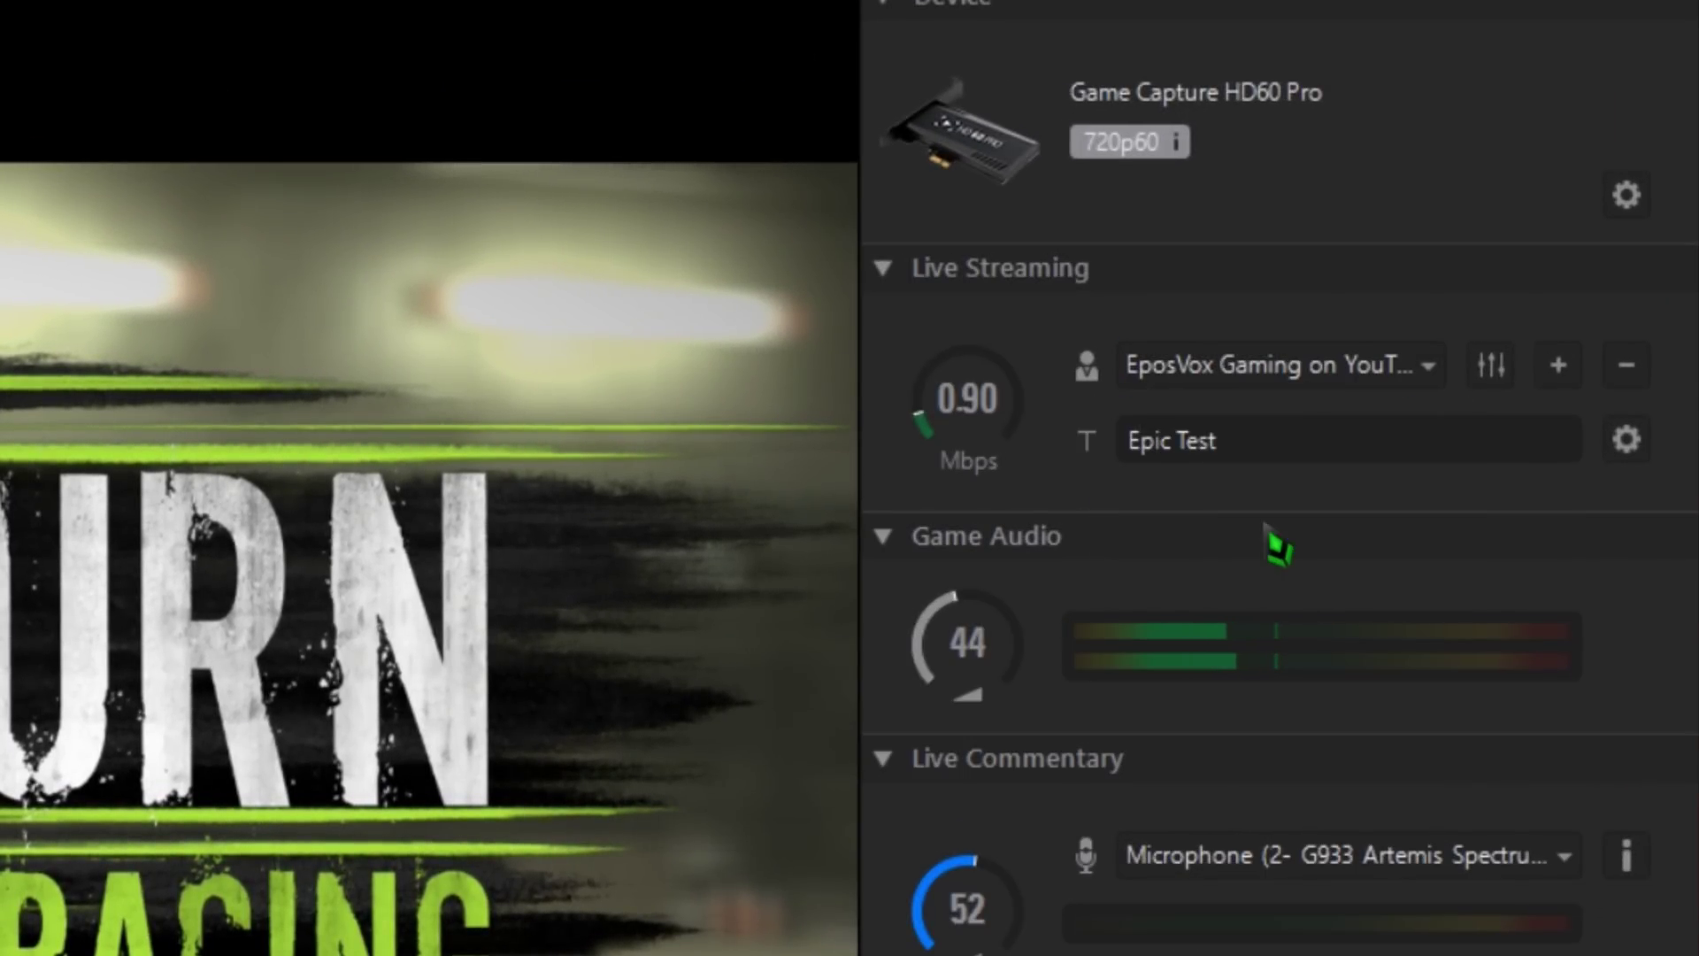
left_click(1490, 389)
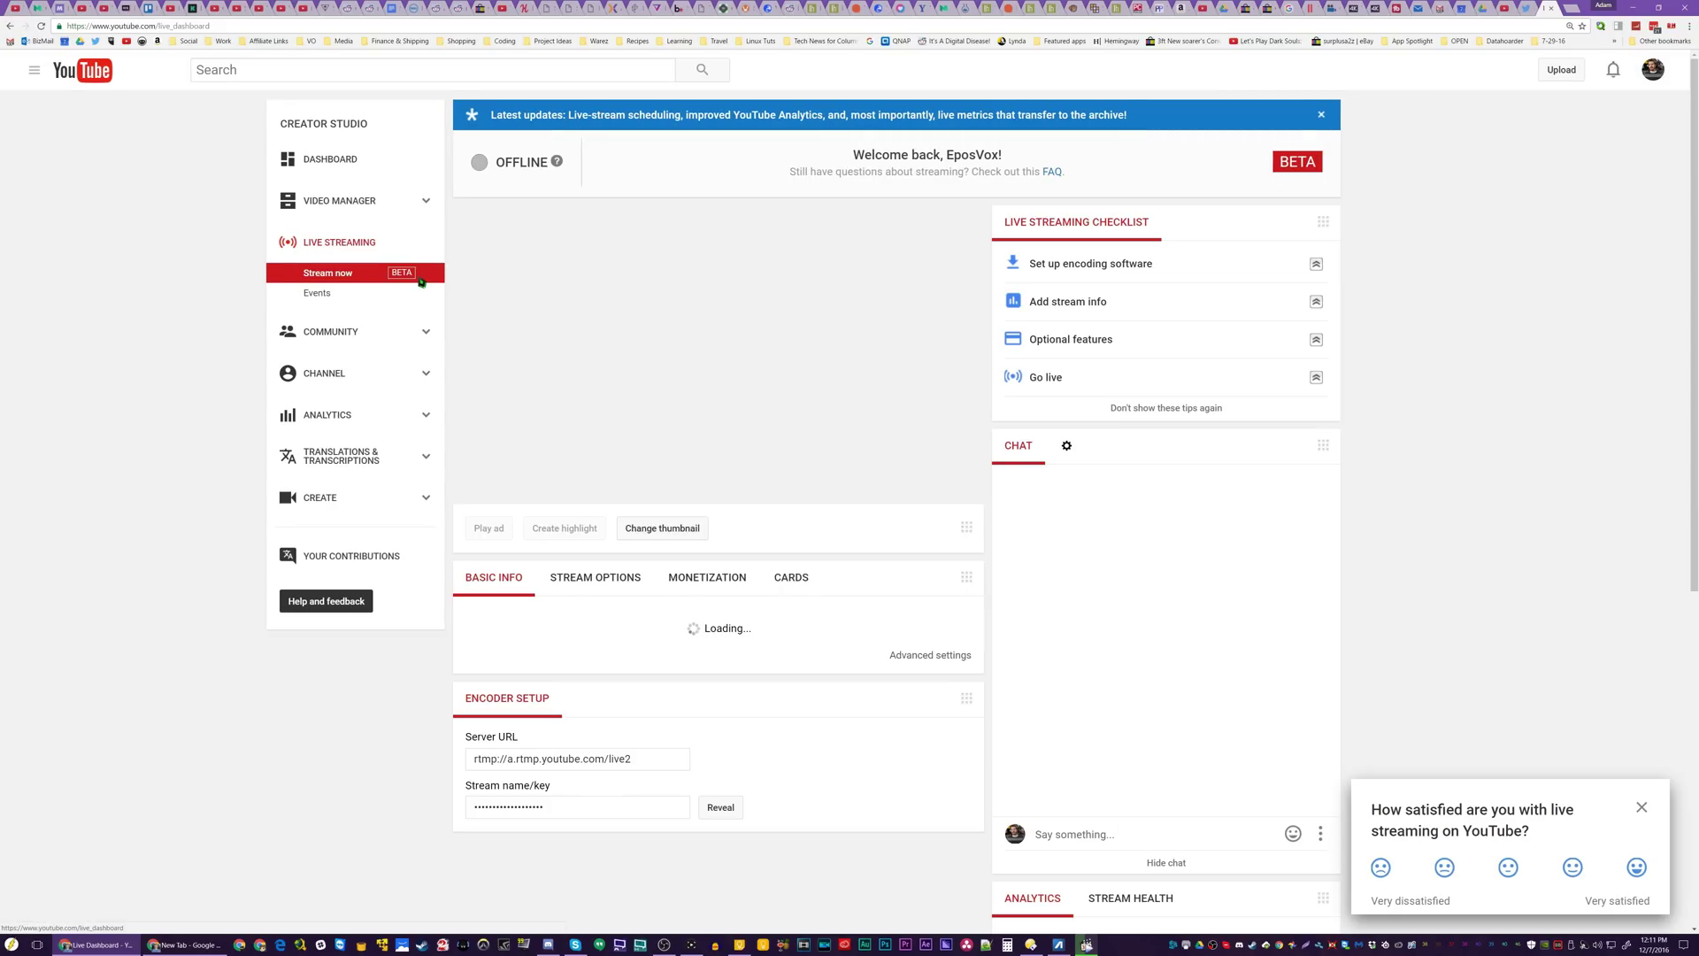
Step: On the Stream now dashboard, set the category to Gaming with Destiny as the game
left_click(422, 280)
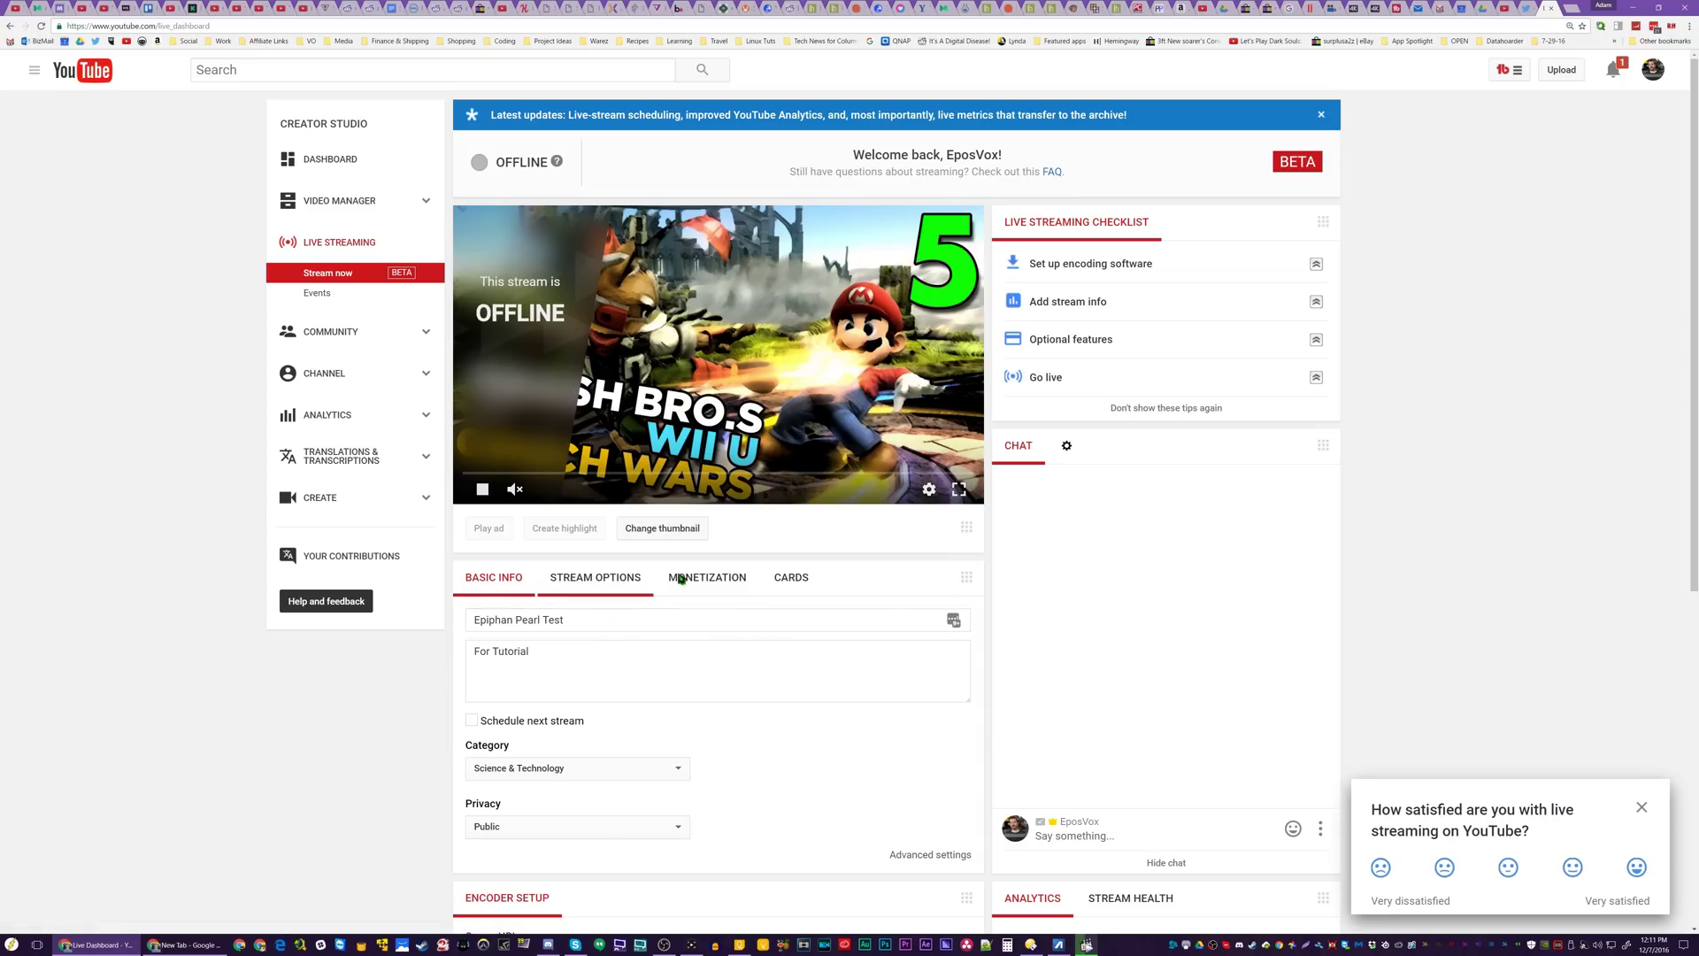
scroll(643, 591, "down", 2)
left_click(591, 487)
left_click(648, 602)
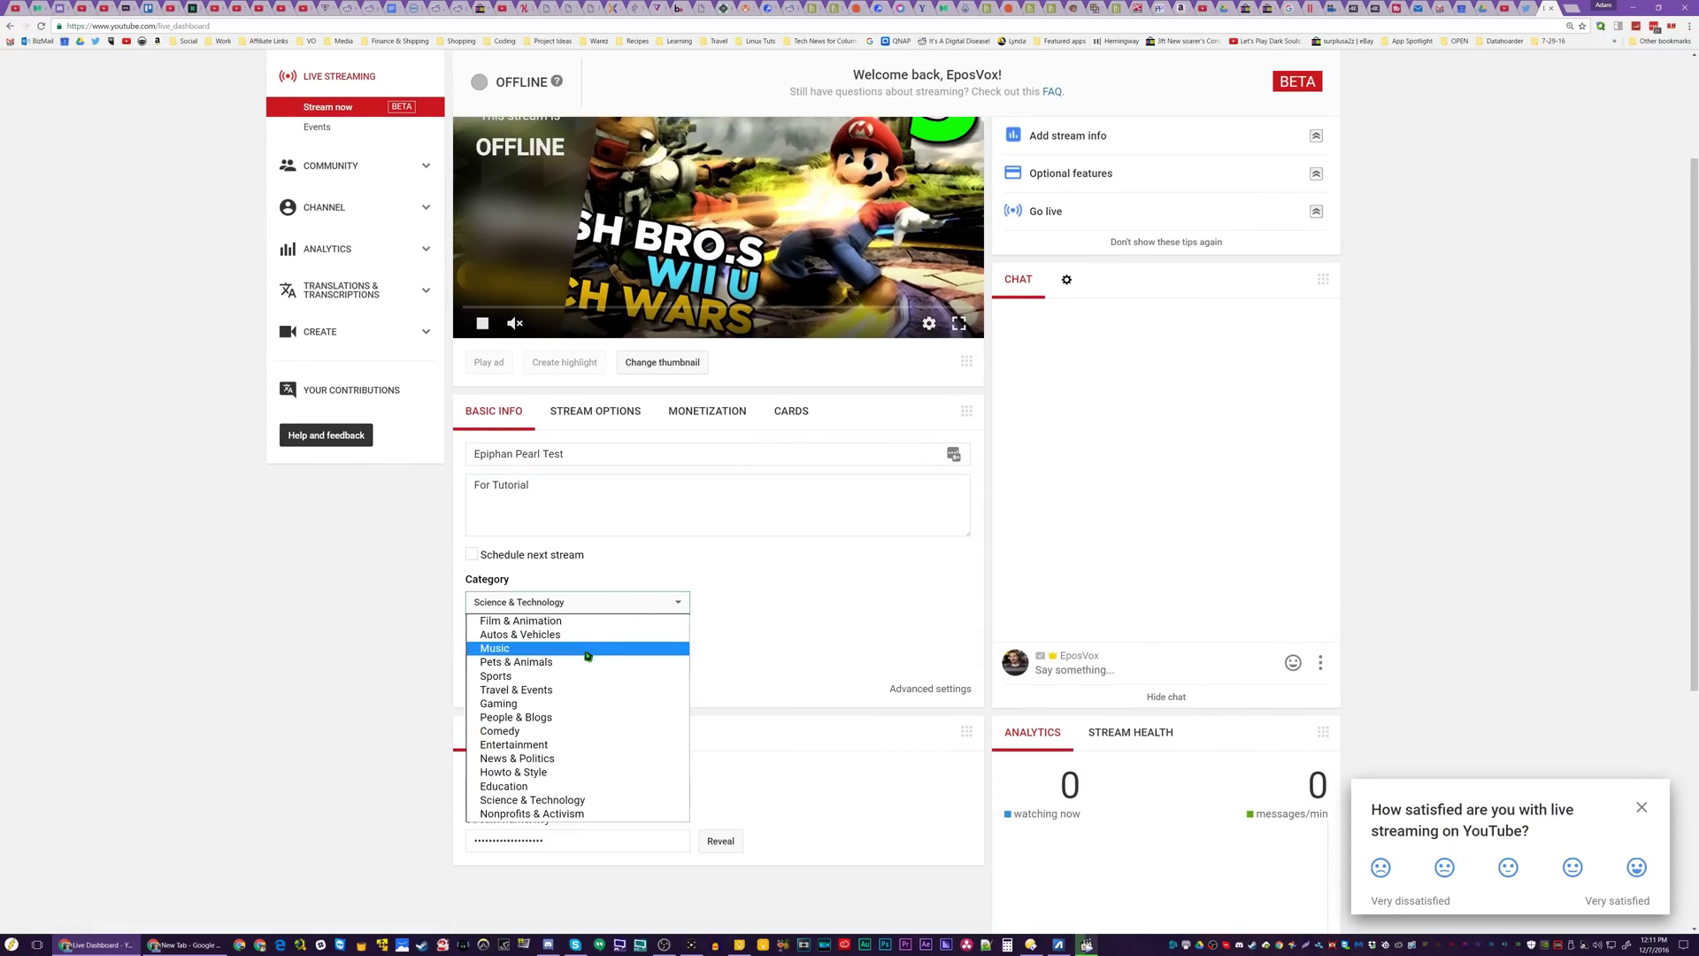
left_click(557, 705)
left_click(620, 641)
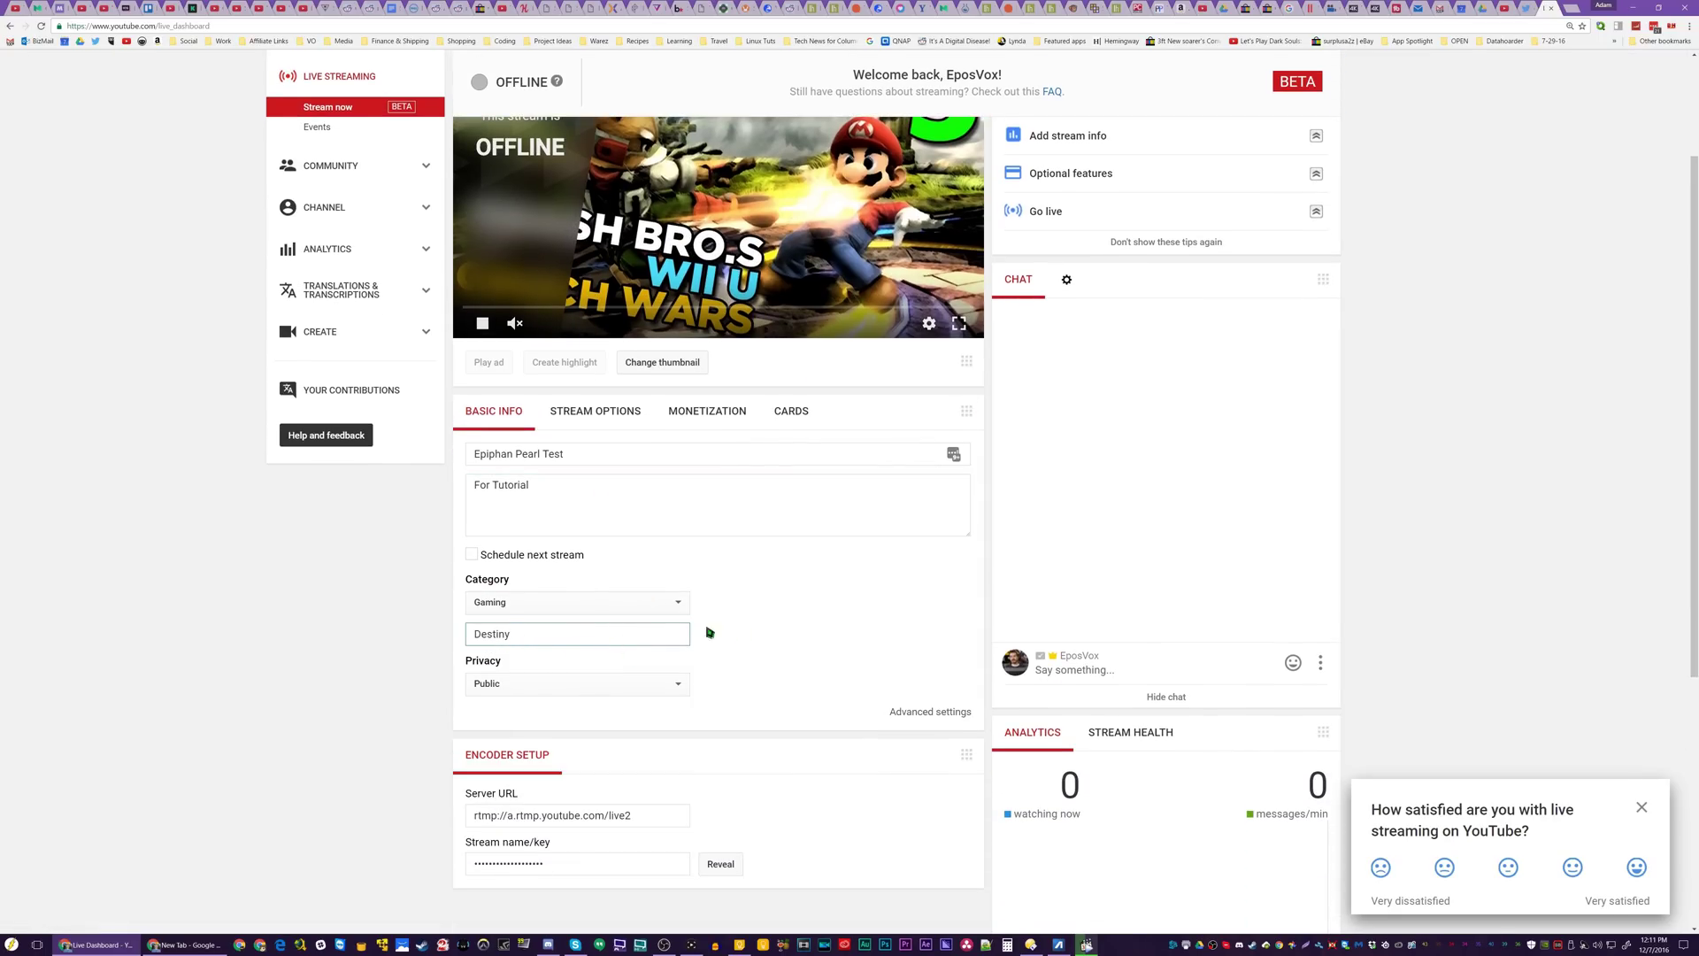
left_click(691, 945)
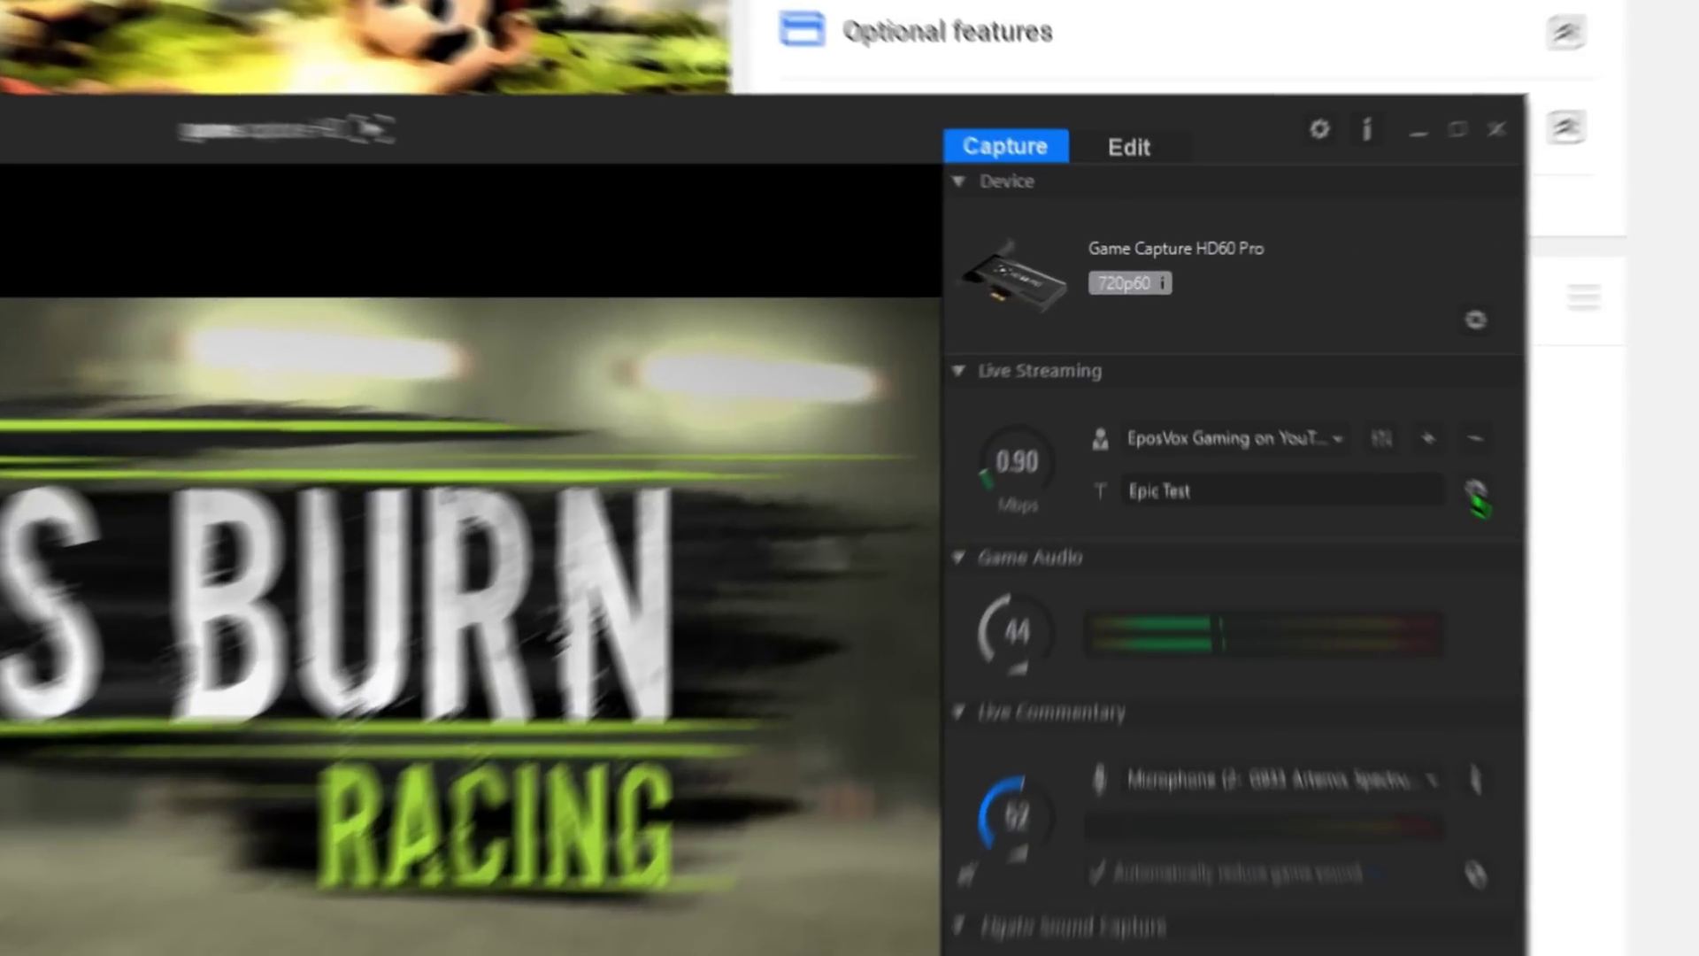
Step: Set the YouTube stream to 720p, Public, Science & Technology category, and bitrate 2.50 Mbps
left_click(1475, 492)
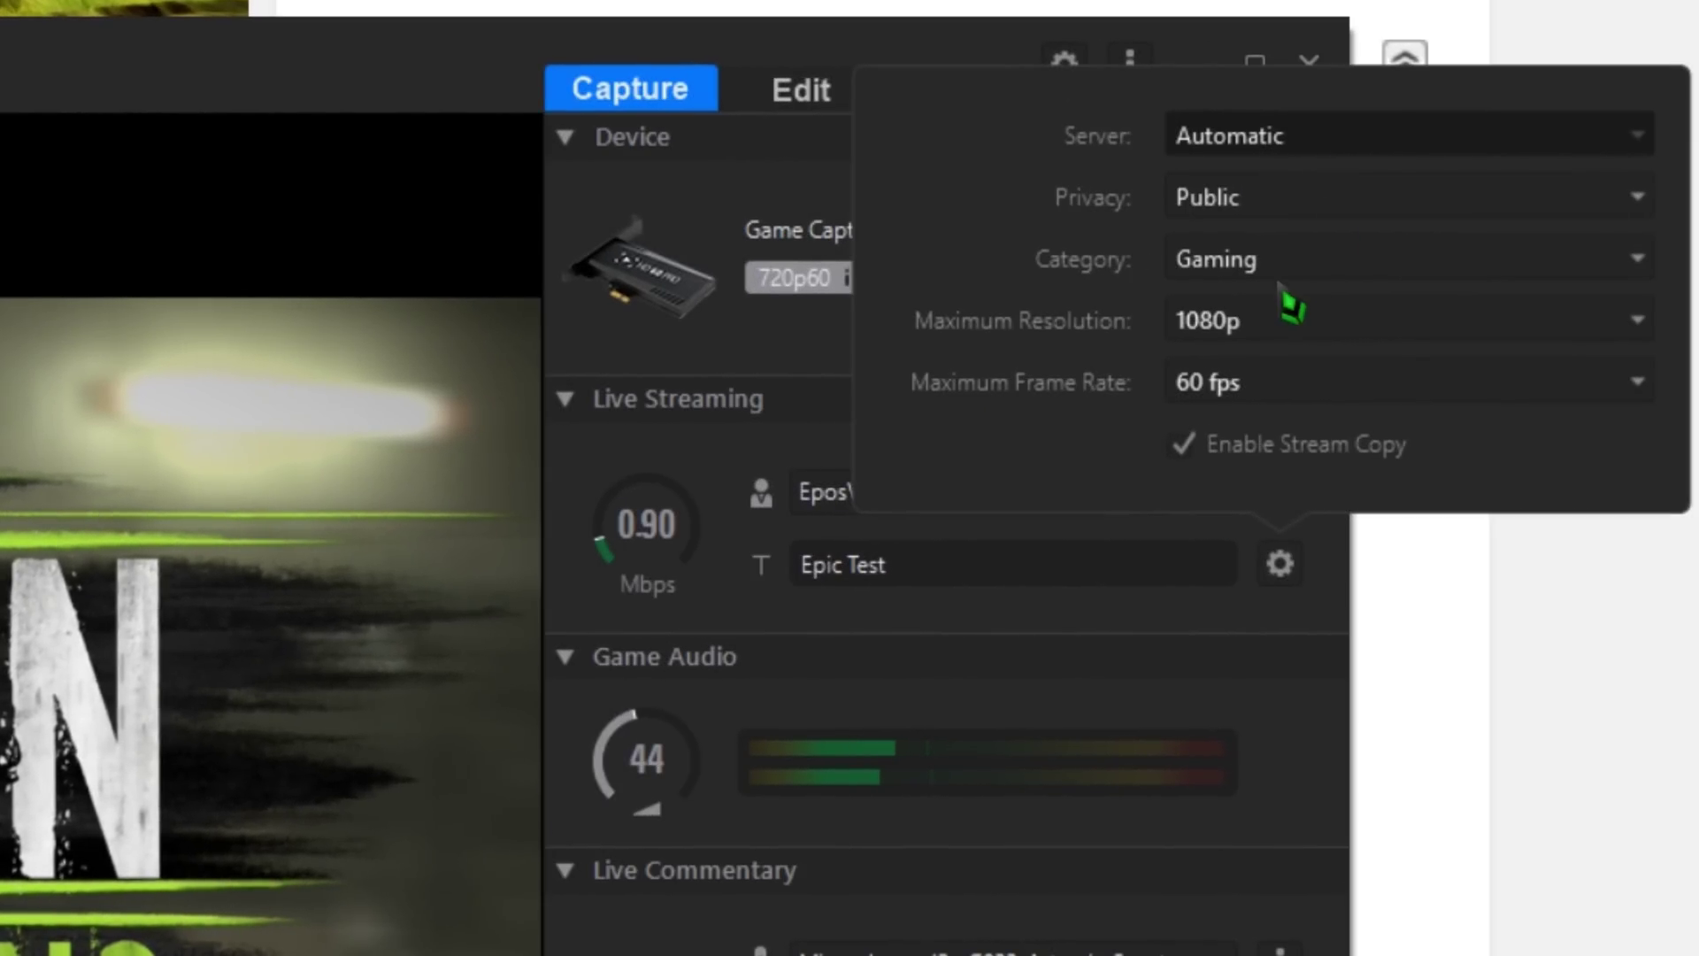
left_click(1292, 308)
left_click(1248, 433)
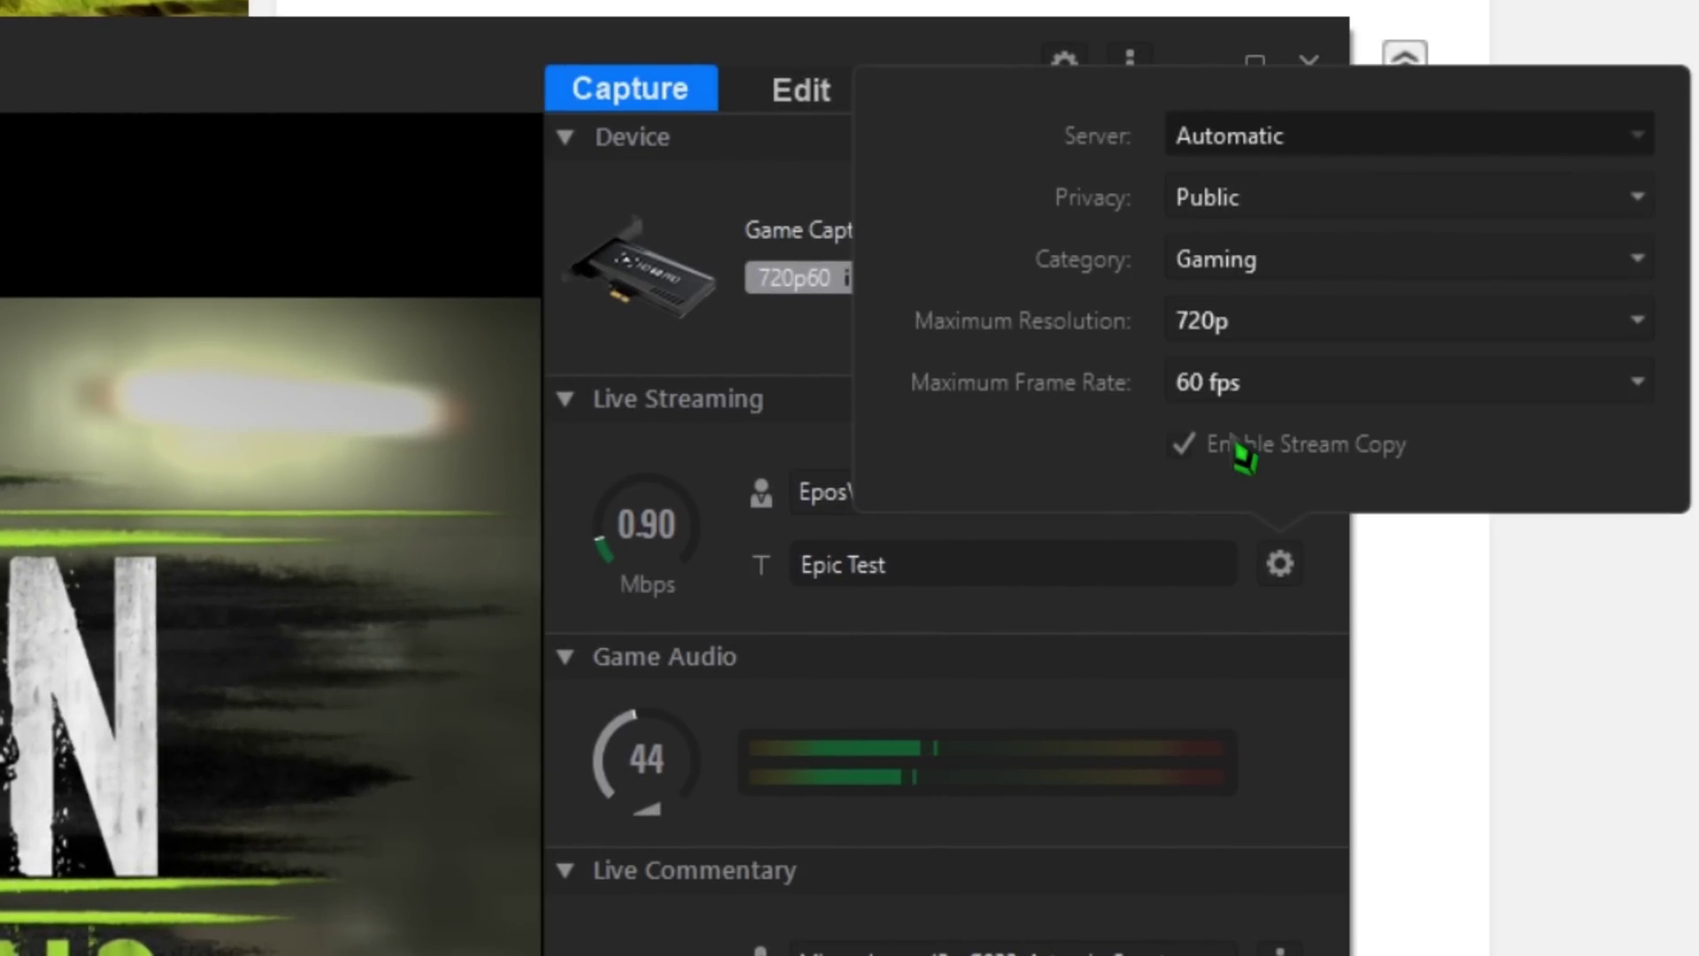
left_click(1292, 281)
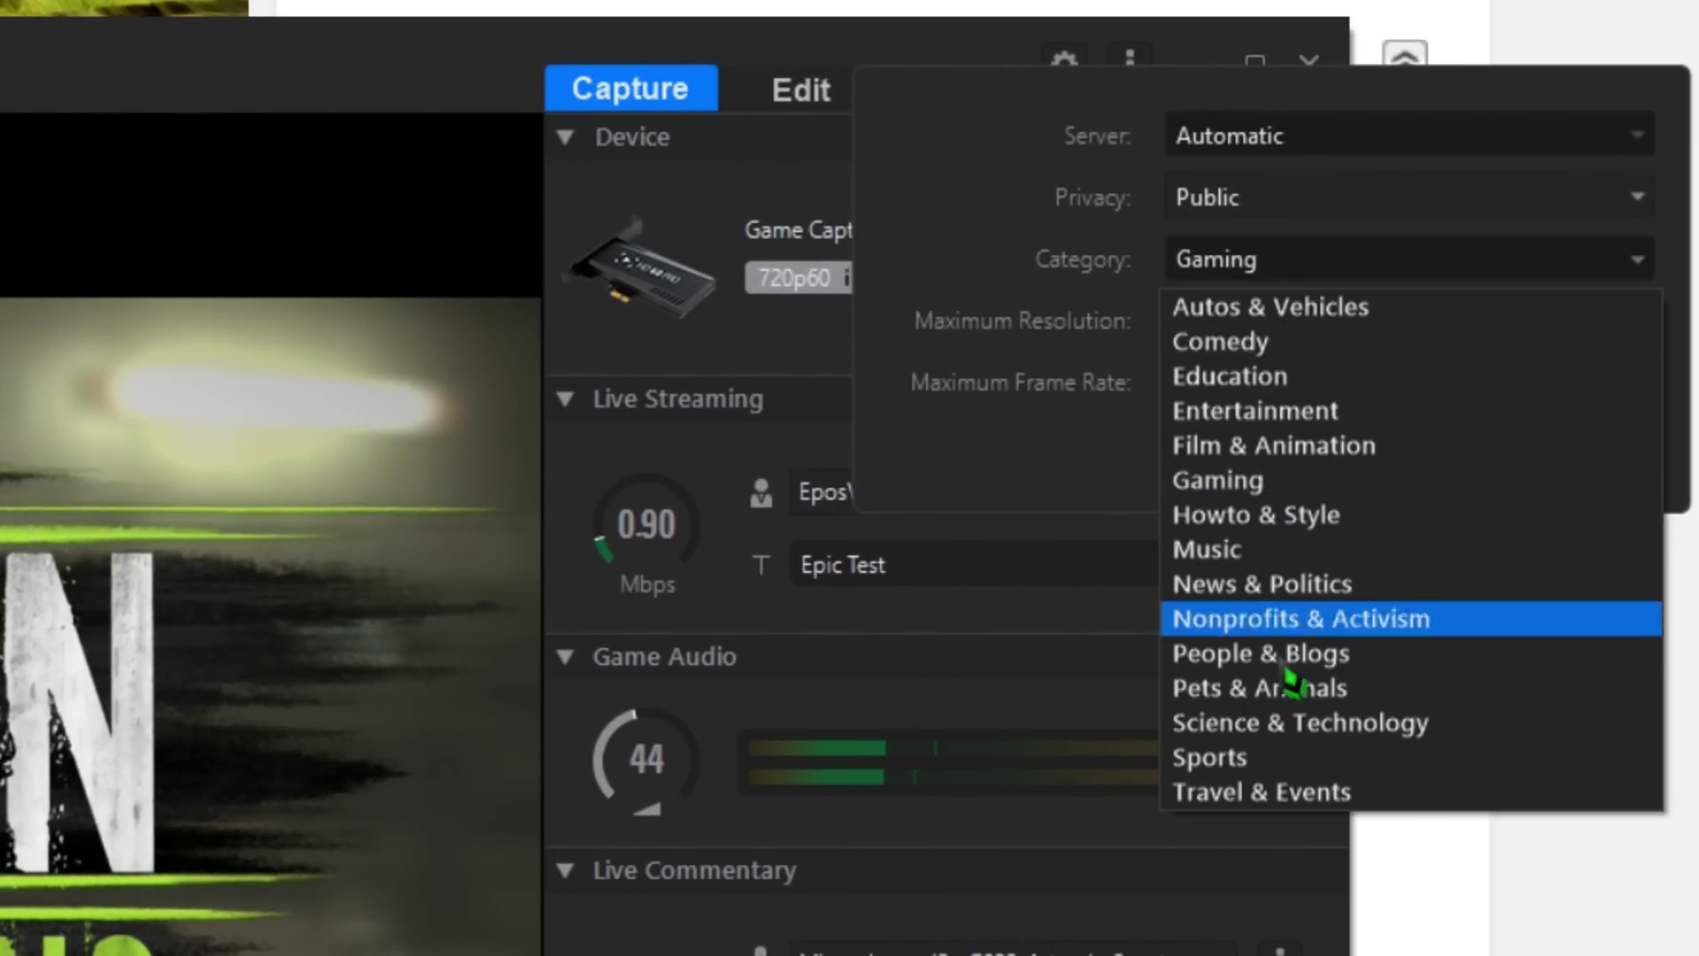
left_click(1308, 221)
left_click(1309, 216)
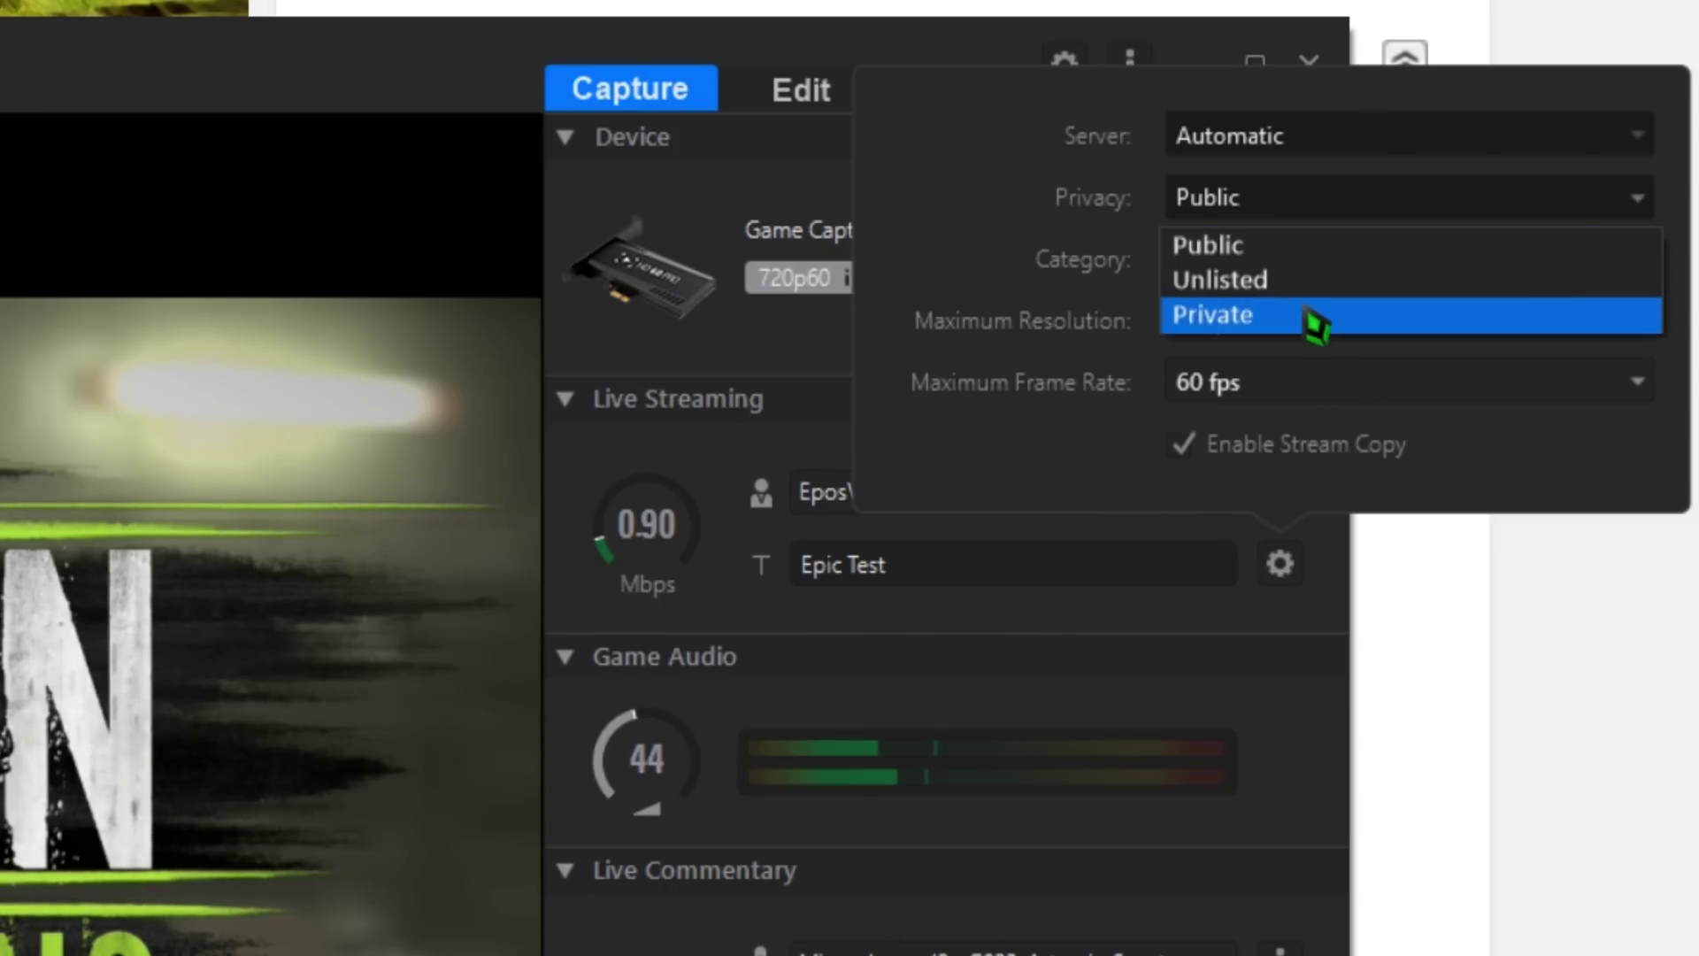
left_click(1266, 265)
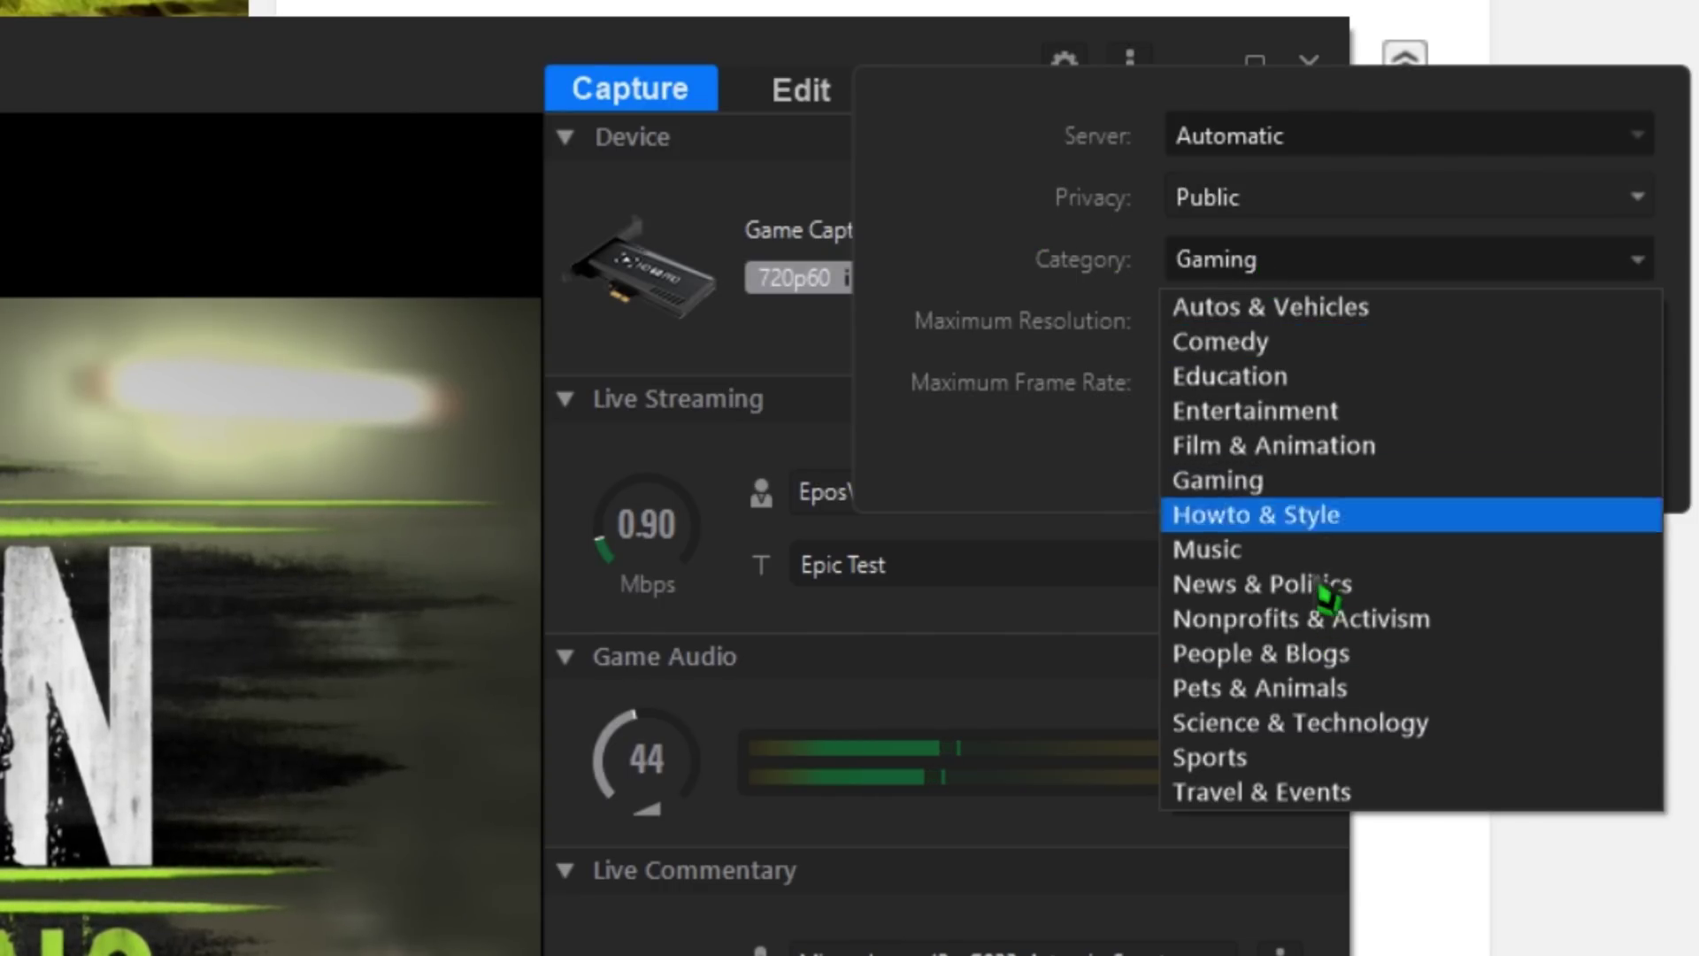
left_click(1272, 723)
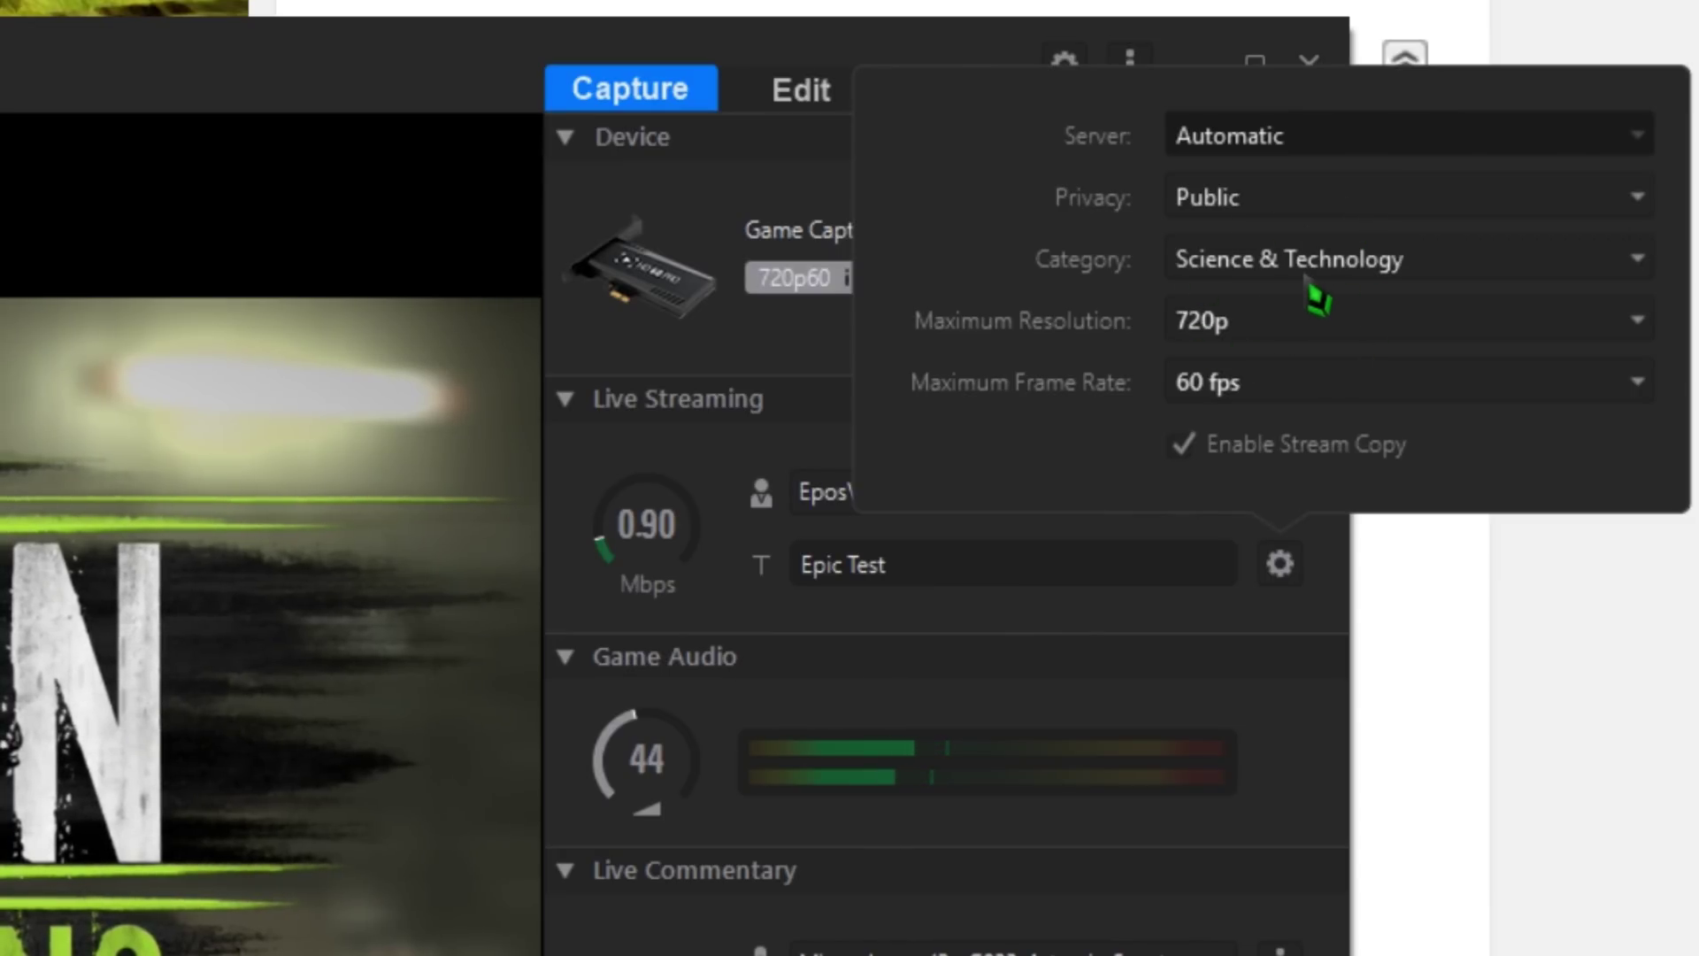
left_click(1334, 608)
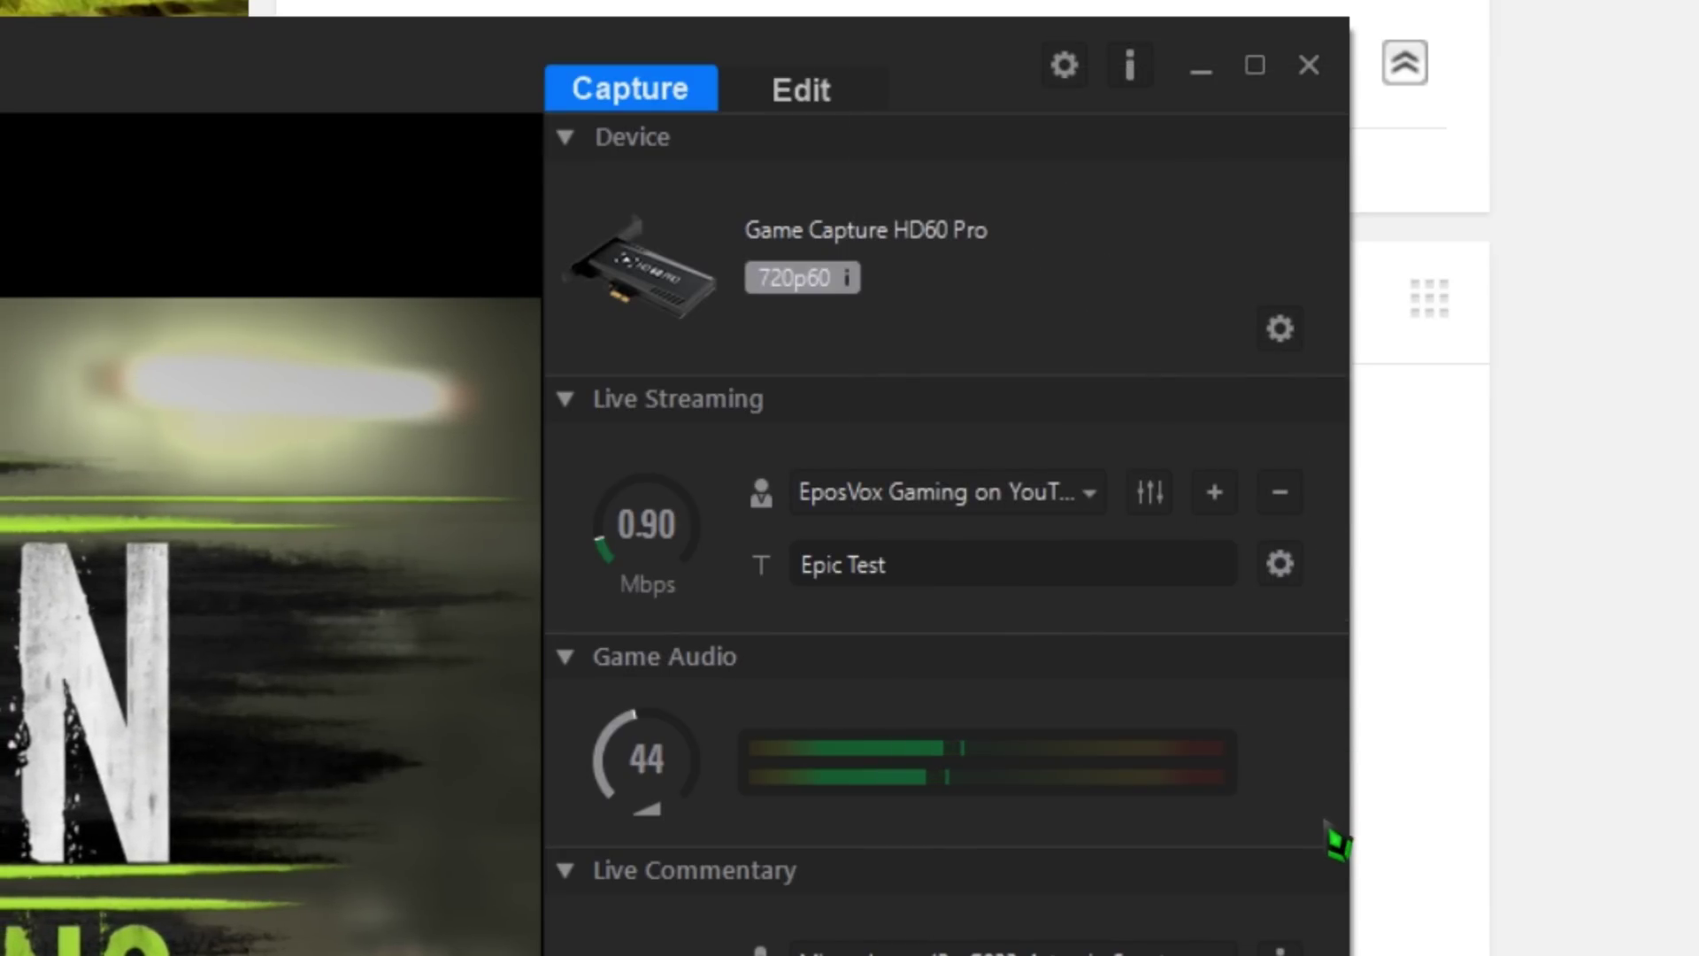
left_click_drag(726, 531, 649, 486)
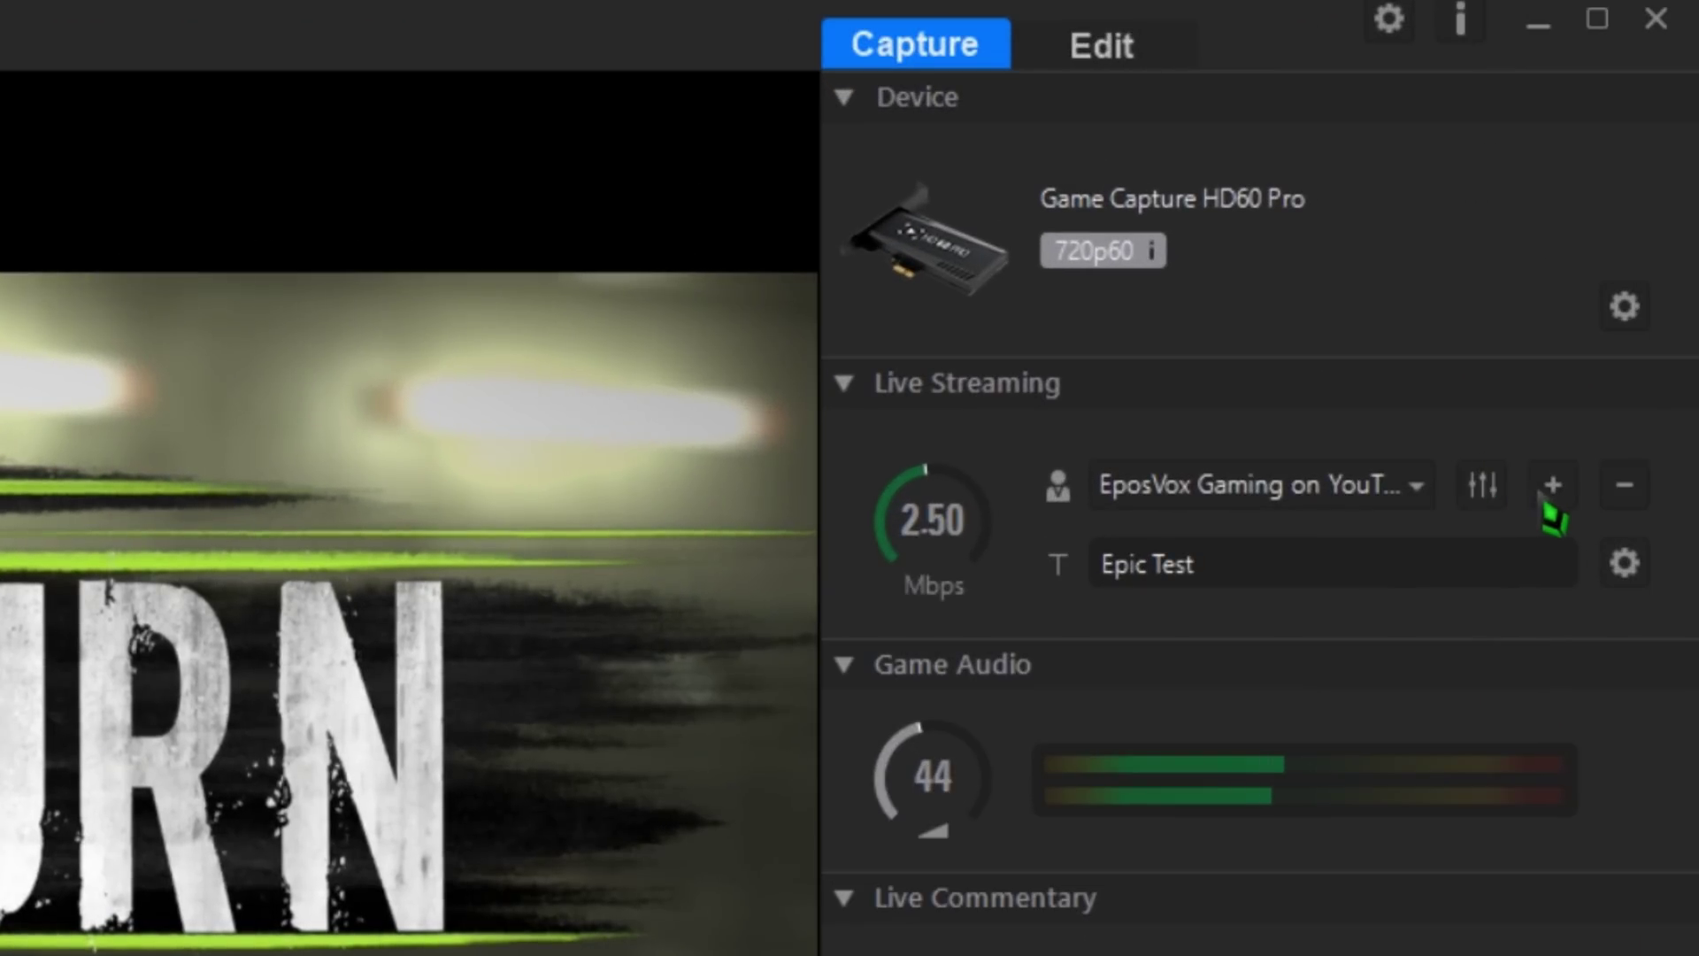
Step: Add a Facebook streaming account, log in with the account password, and open the Video Library
left_click(1544, 501)
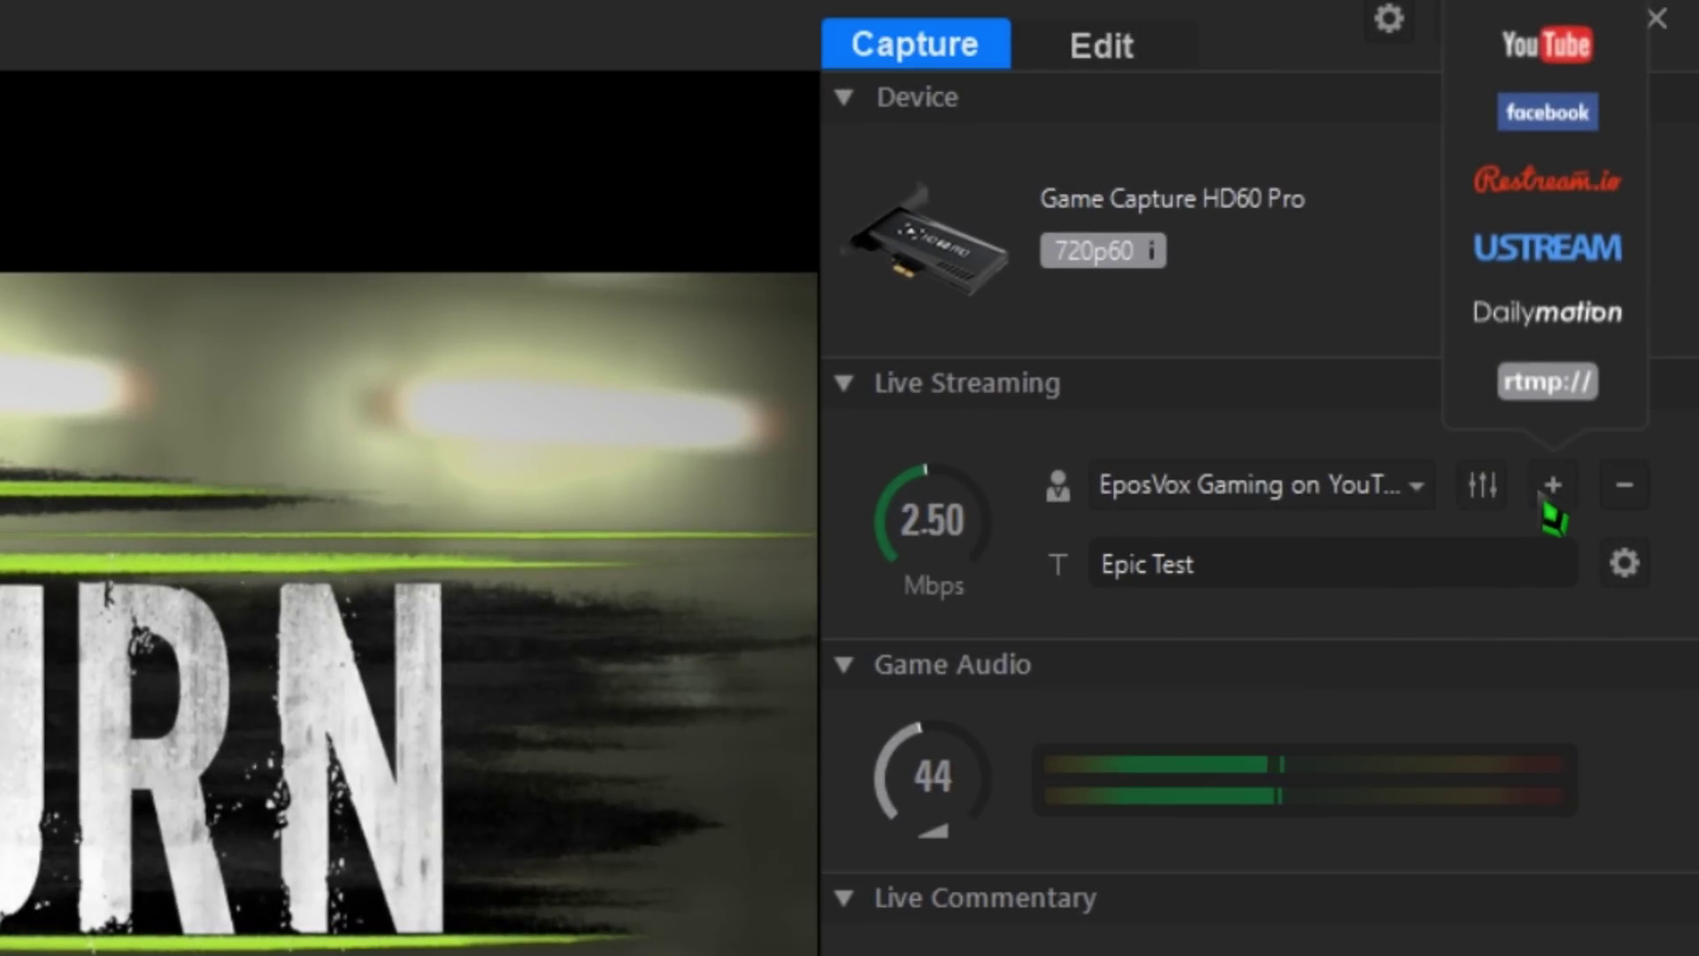
left_click(1585, 124)
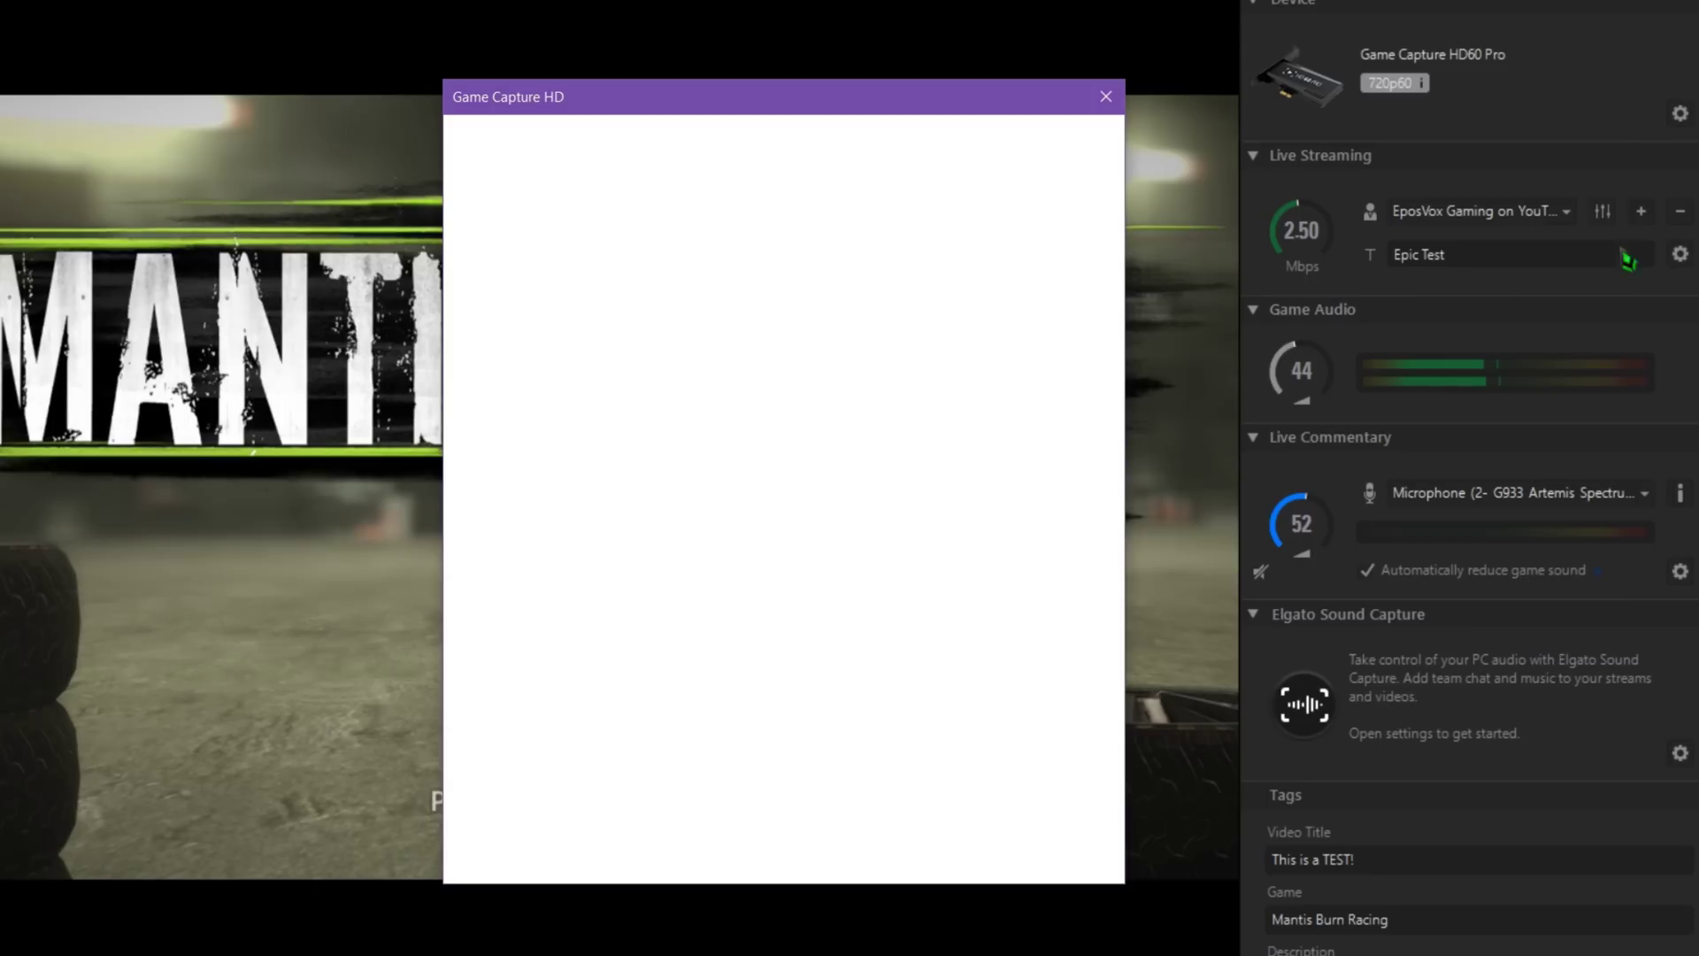
left_click(761, 263)
key("ctrl+v")
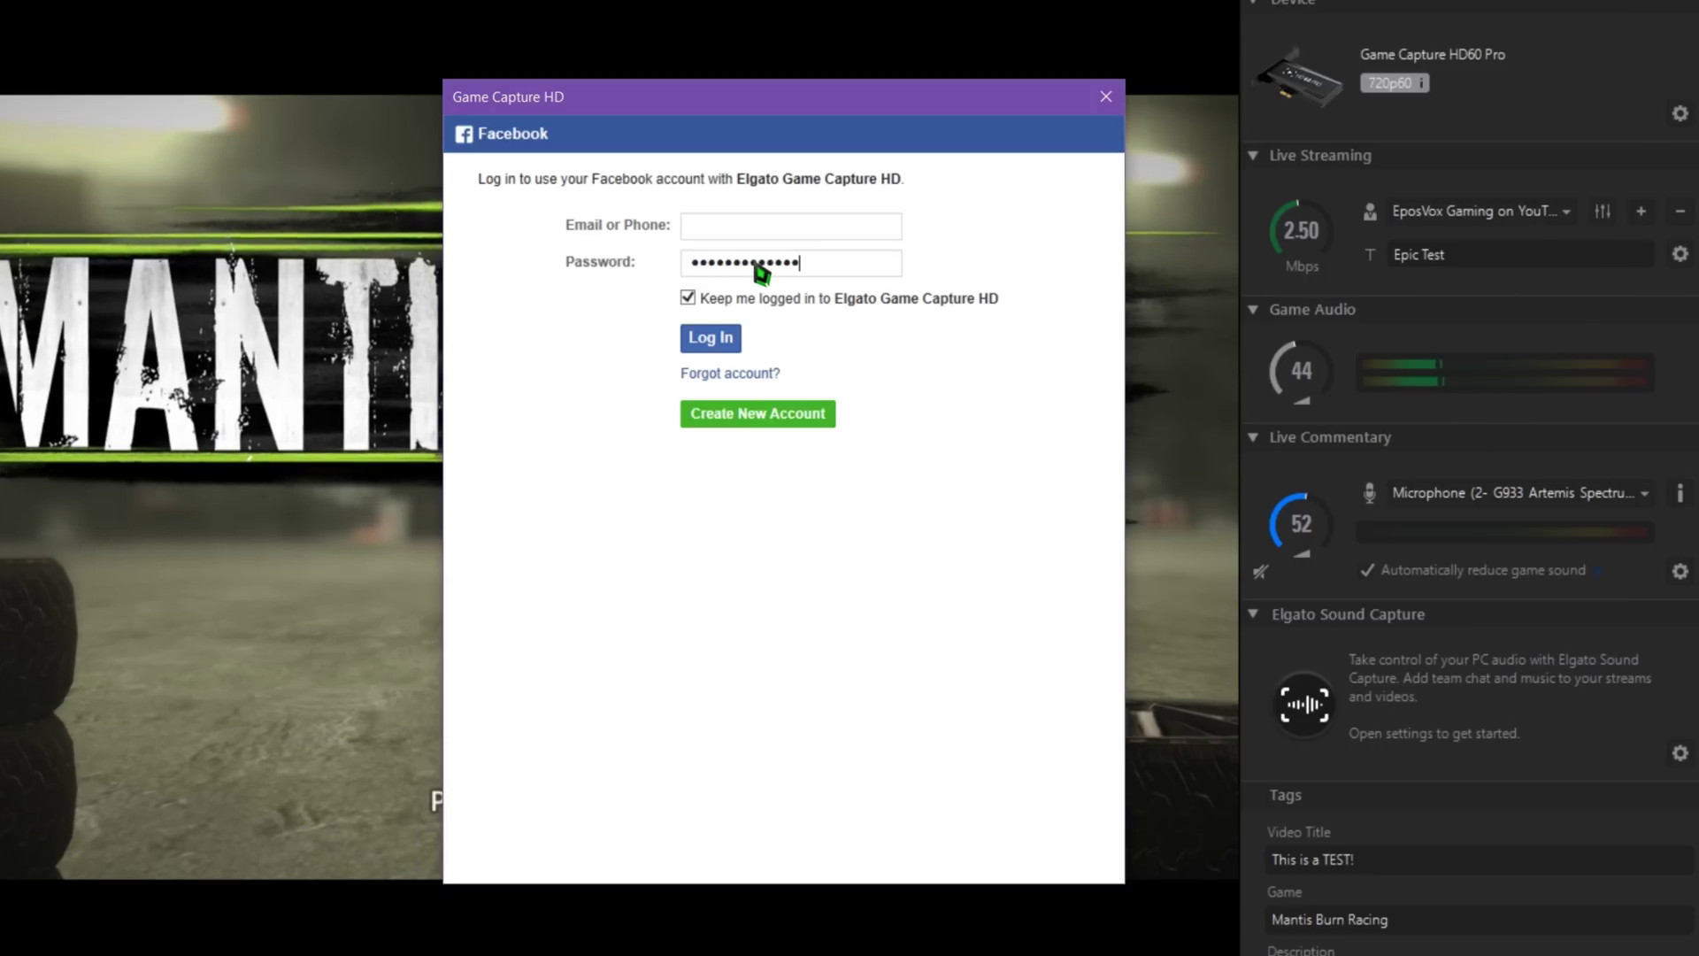
left_click(713, 339)
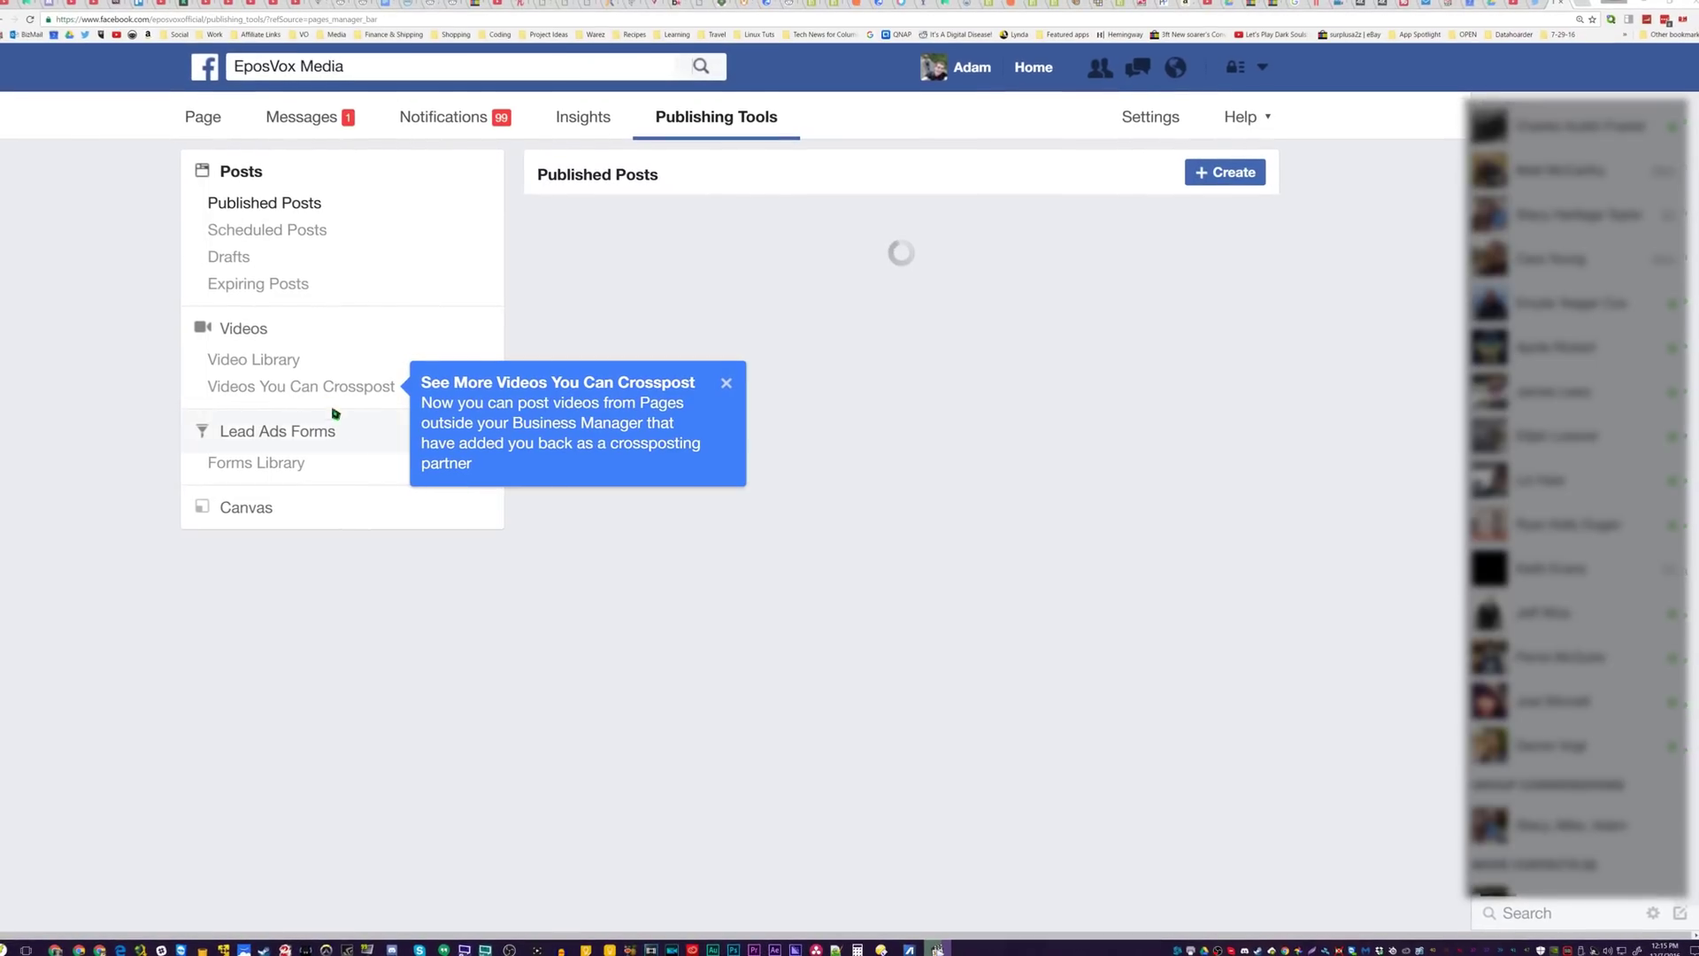
left_click(272, 330)
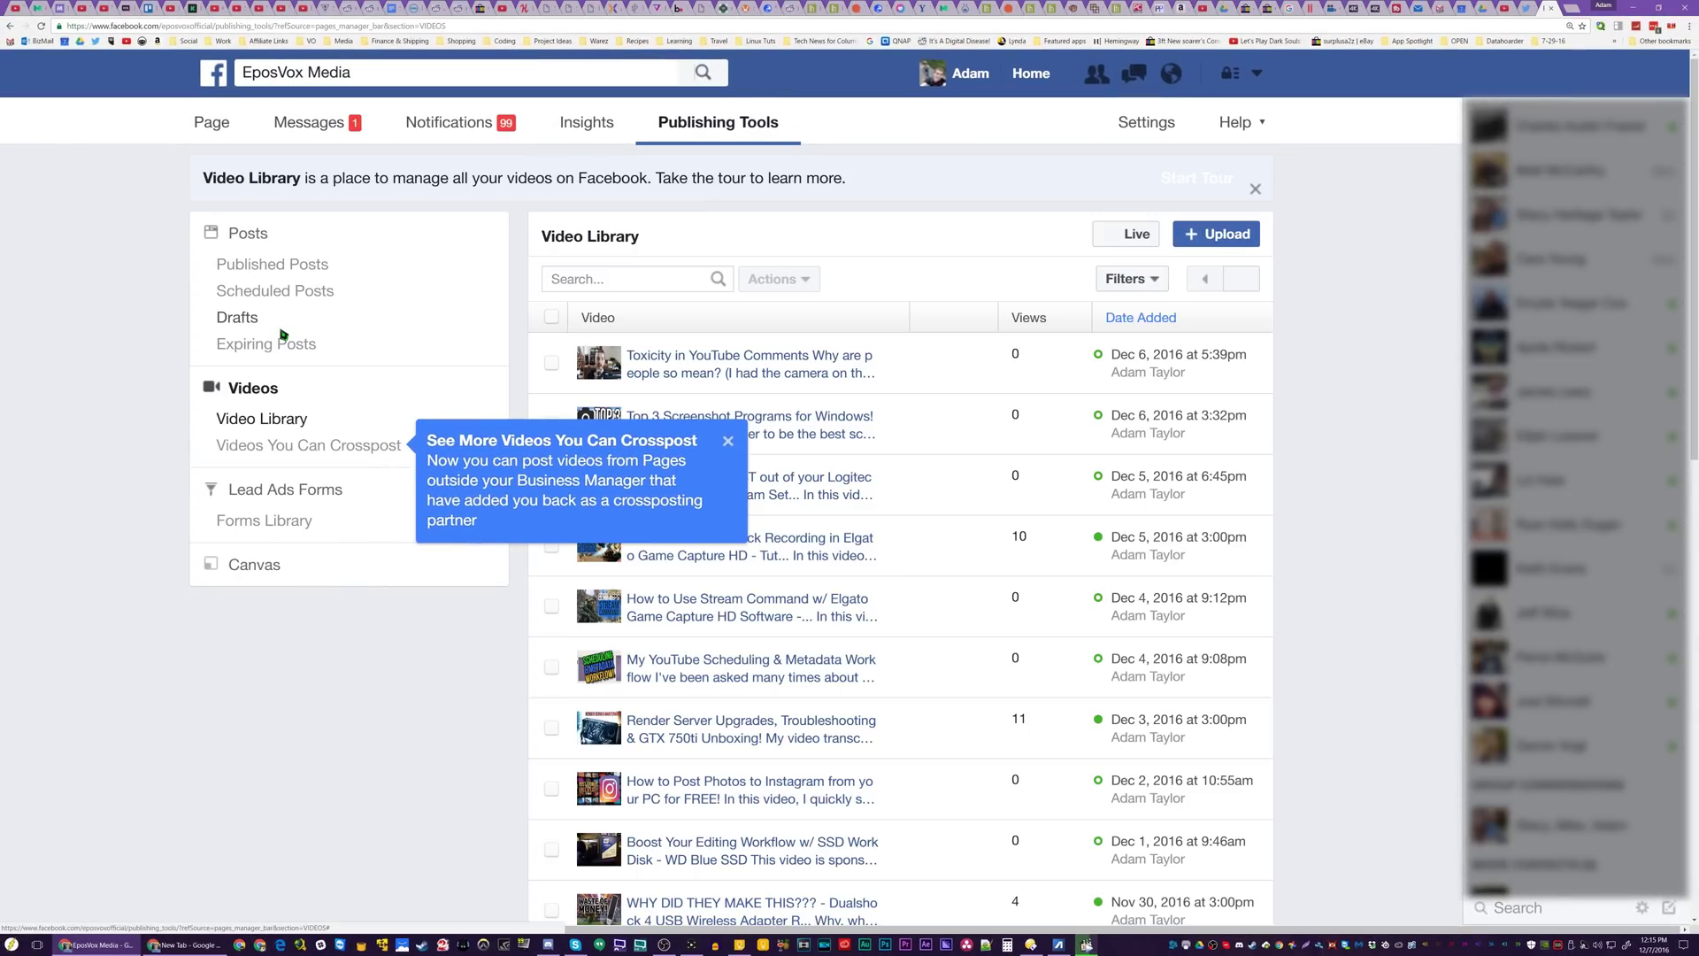
Step: Dismiss the crossposting tip, create a Facebook live video, and select its RTMP server URL
left_click(725, 440)
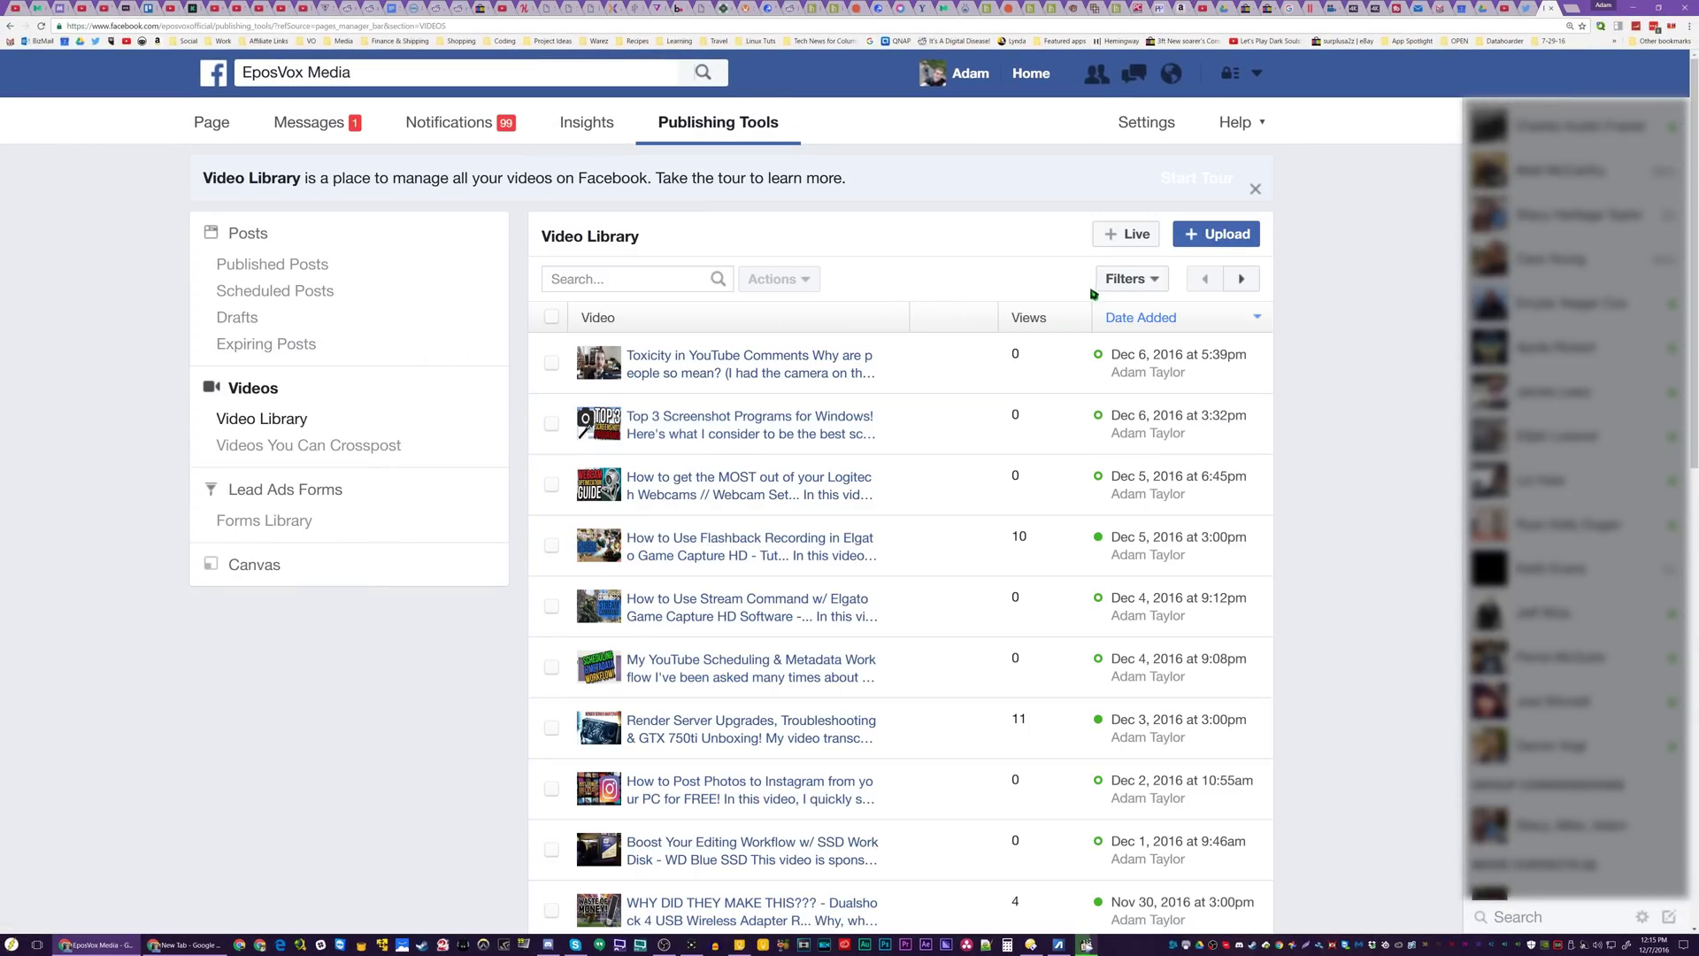
left_click(1122, 235)
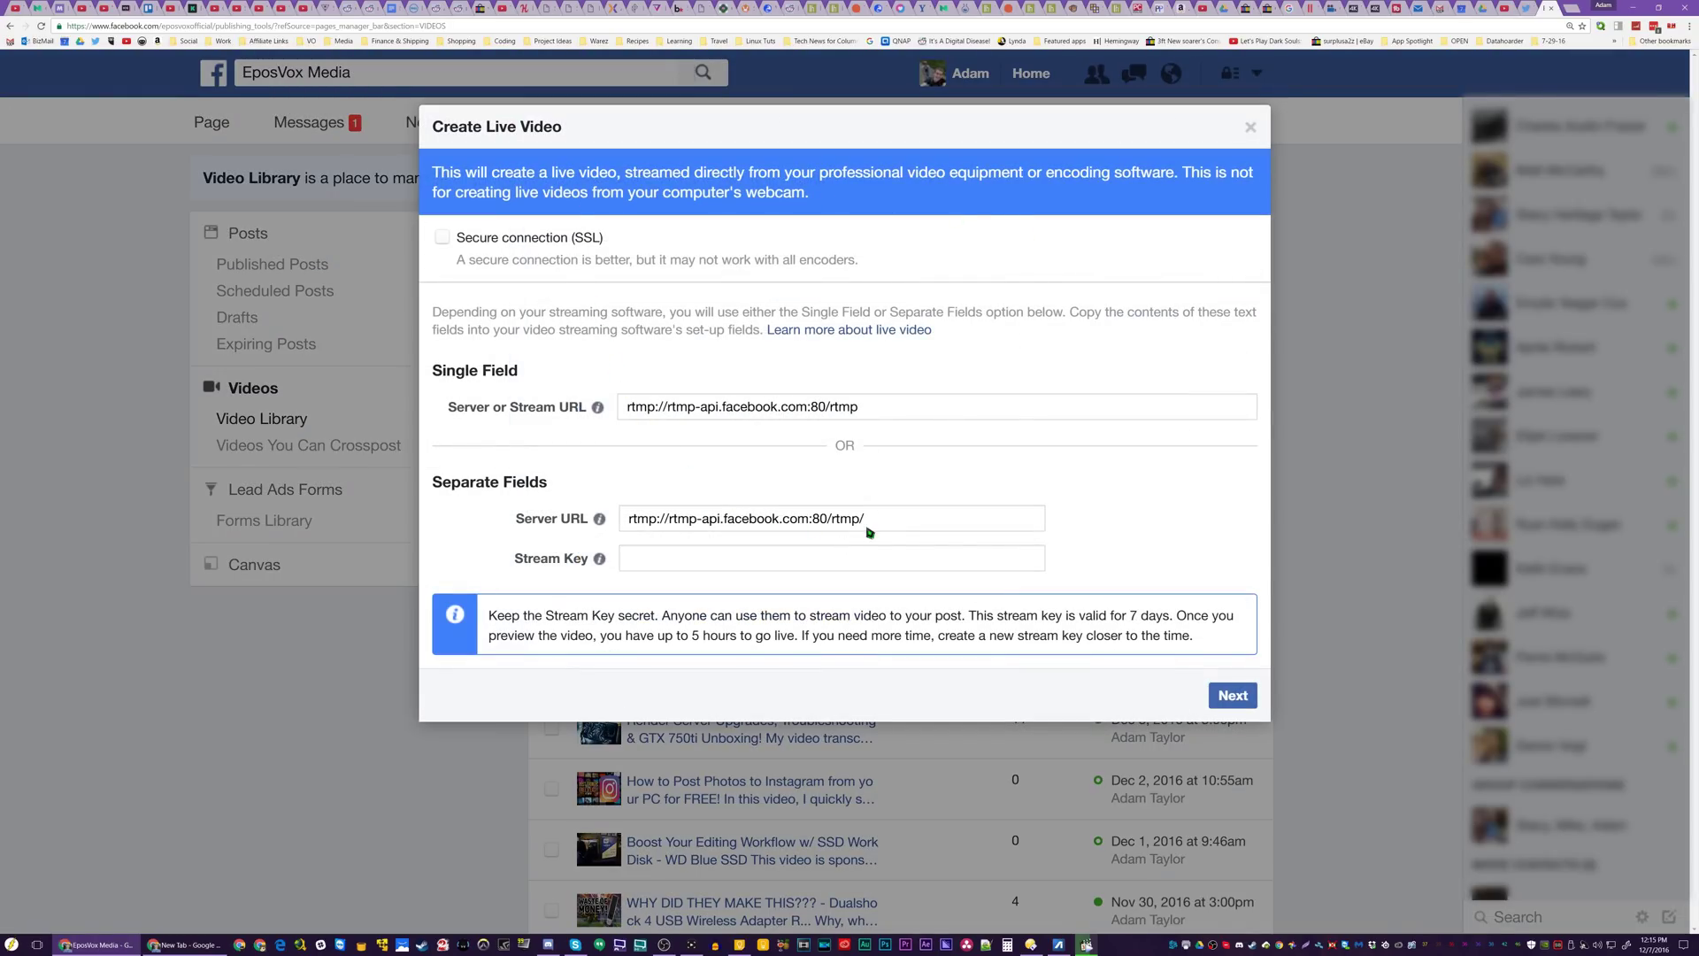
left_click_drag(885, 522, 624, 522)
left_click(989, 565)
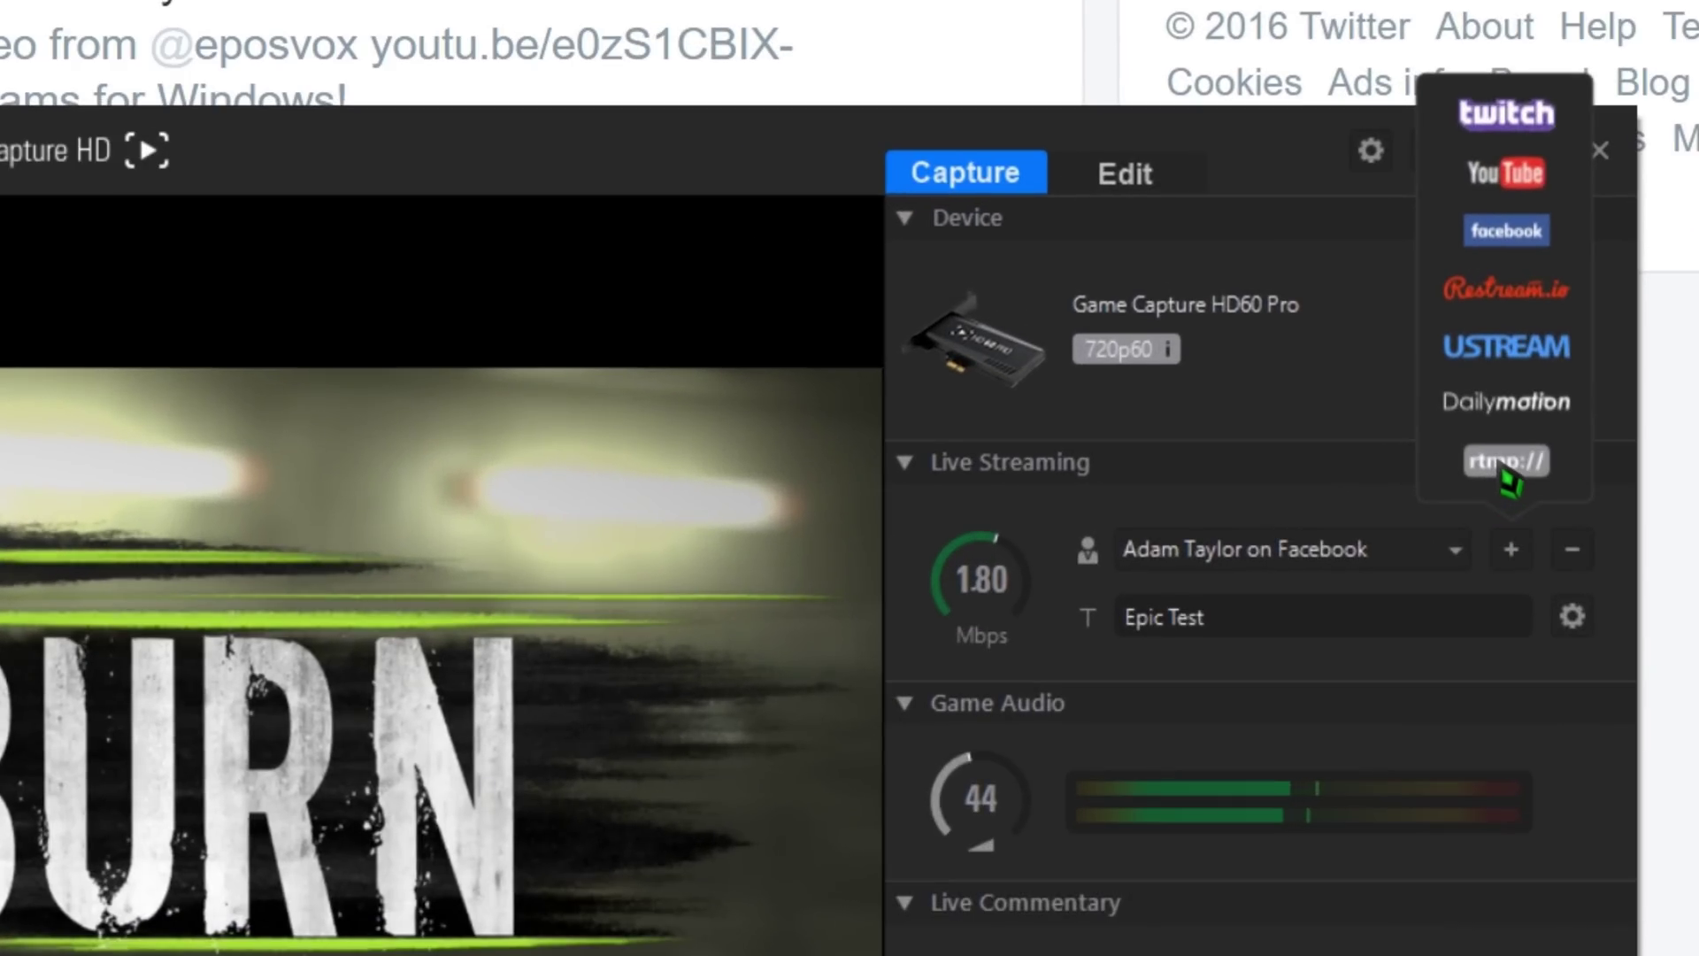
Step: Begin adding a custom RTMP account in Game Capture and start typing the restream.io address
left_click(1503, 469)
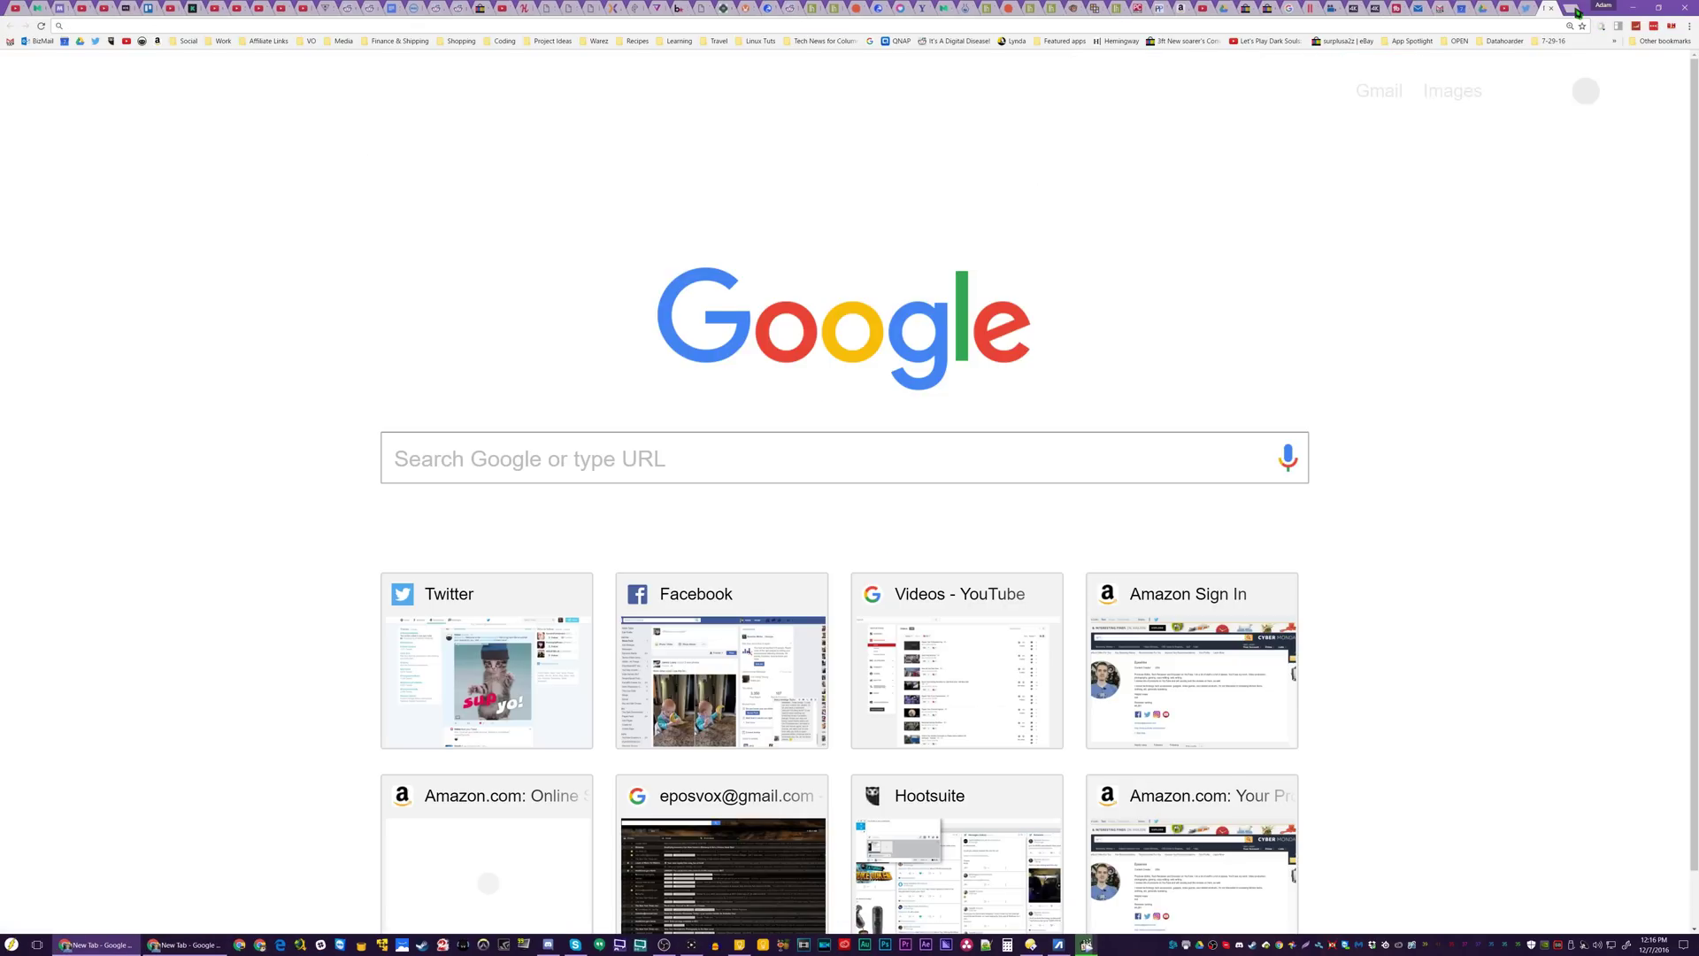
type("rester")
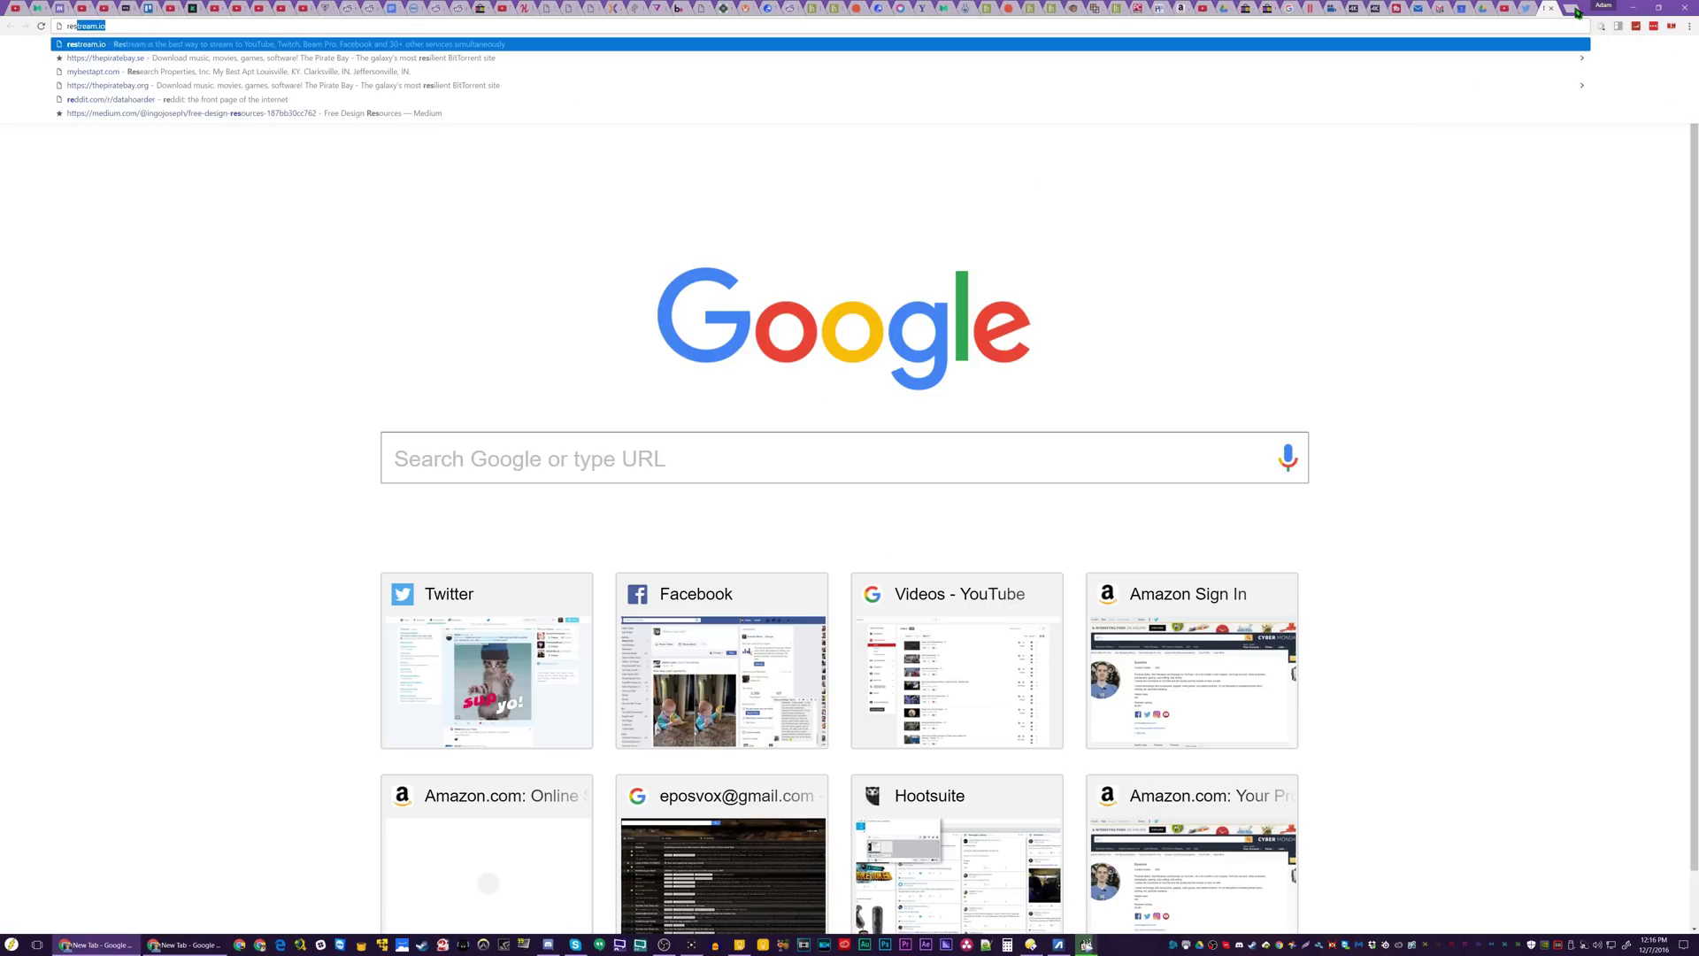
key("BackSpace")
key("BackSpace")
Step: Load restream.io, zoom the page to 200%, and close the support chat popup
type("ream")
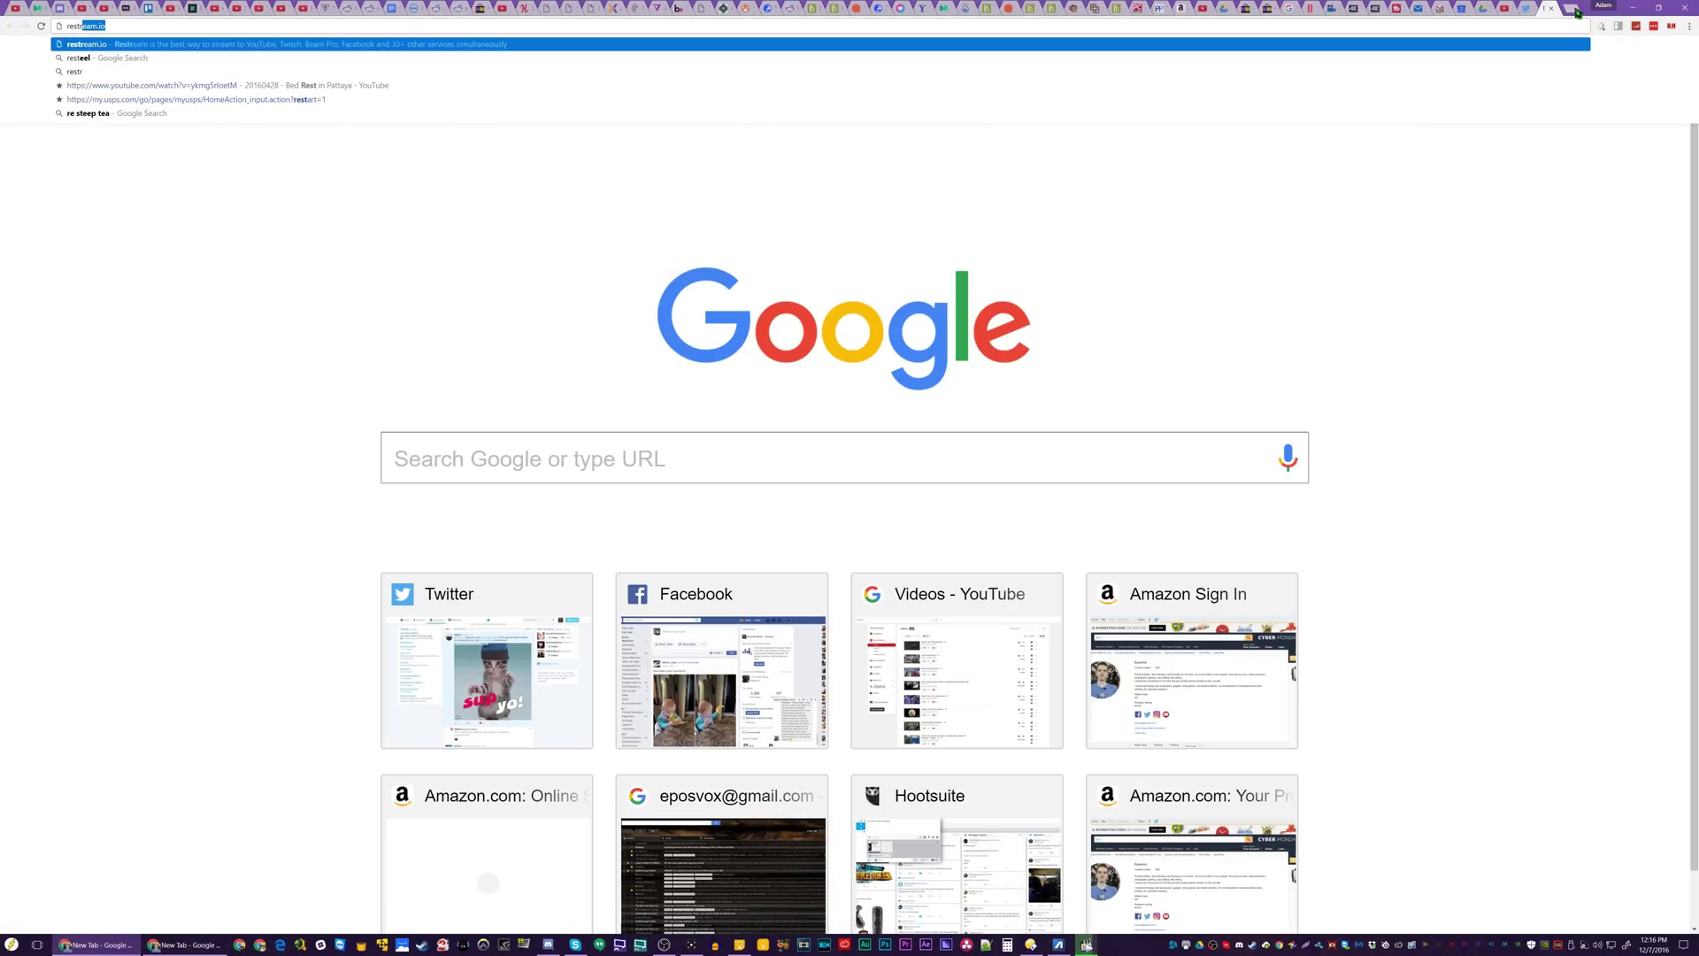
key("Return")
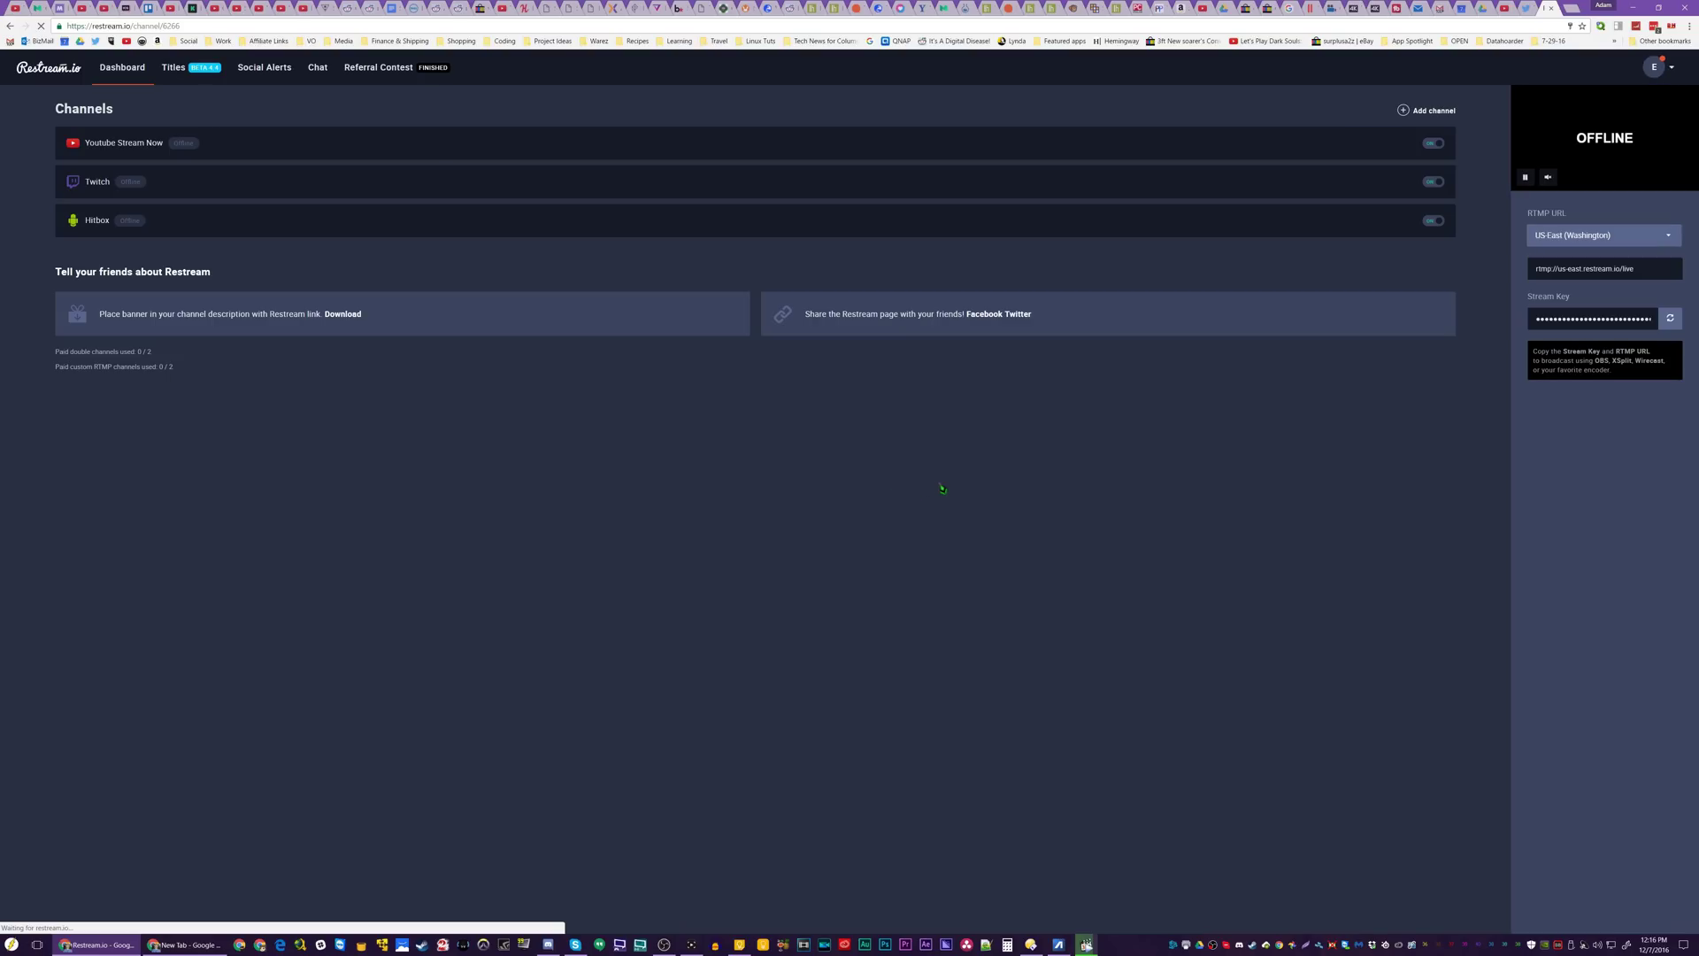
key("ctrl+plus")
key("ctrl+plus")
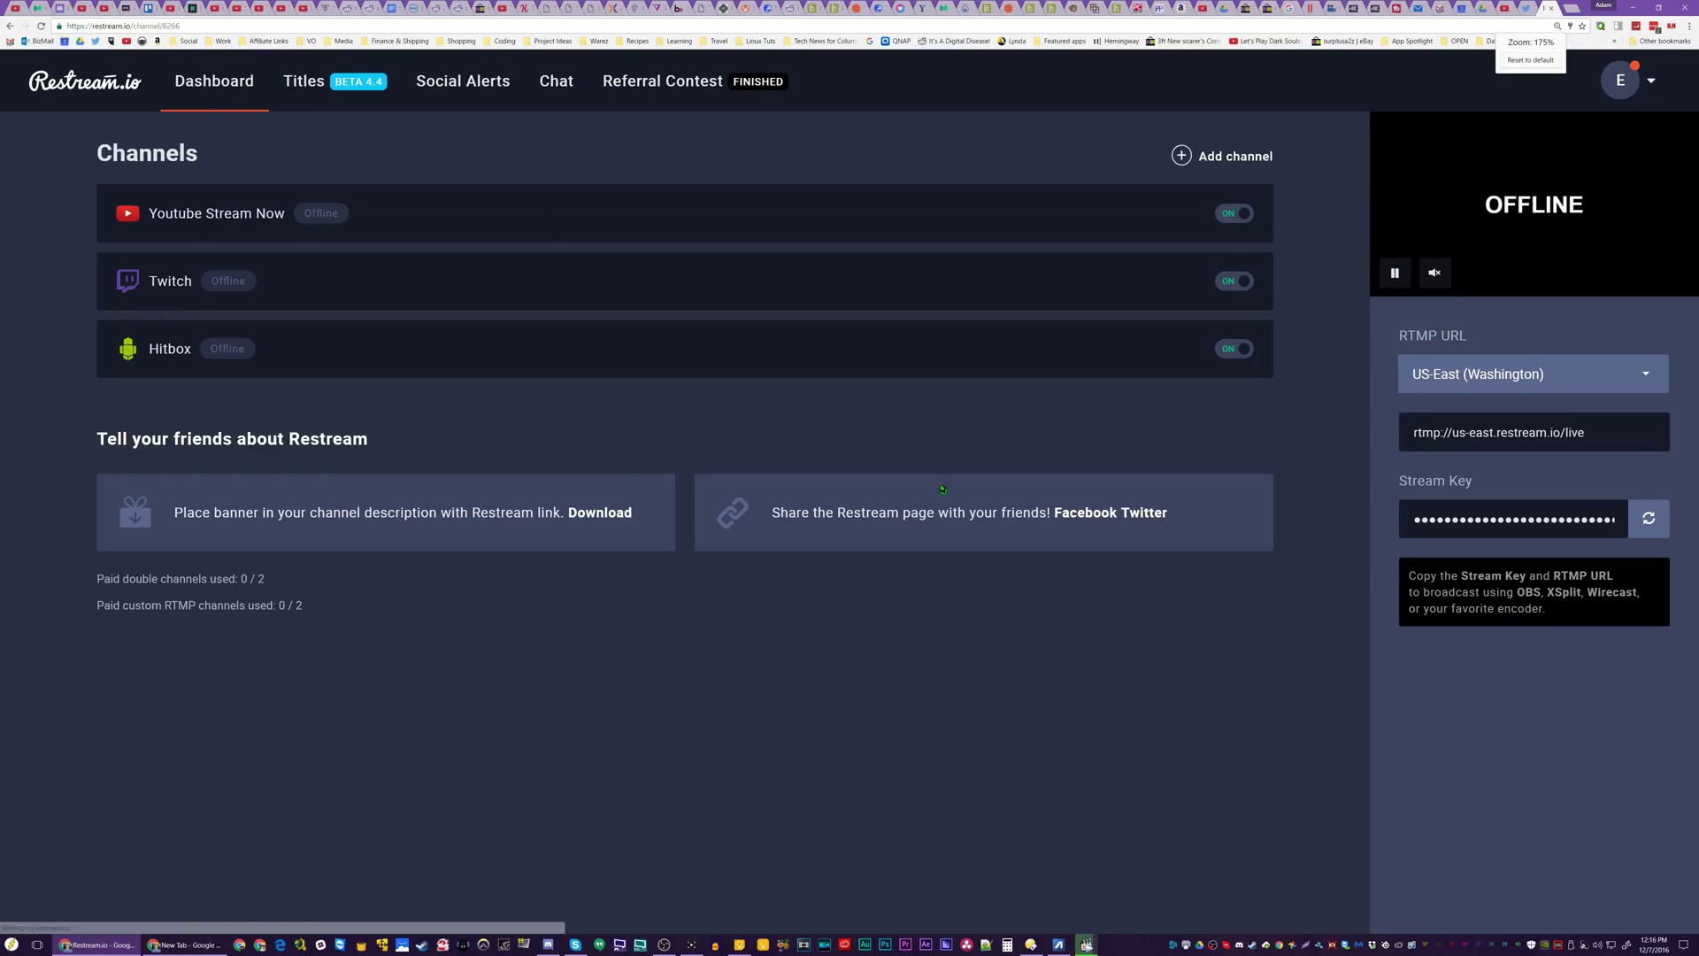
key("ctrl+plus")
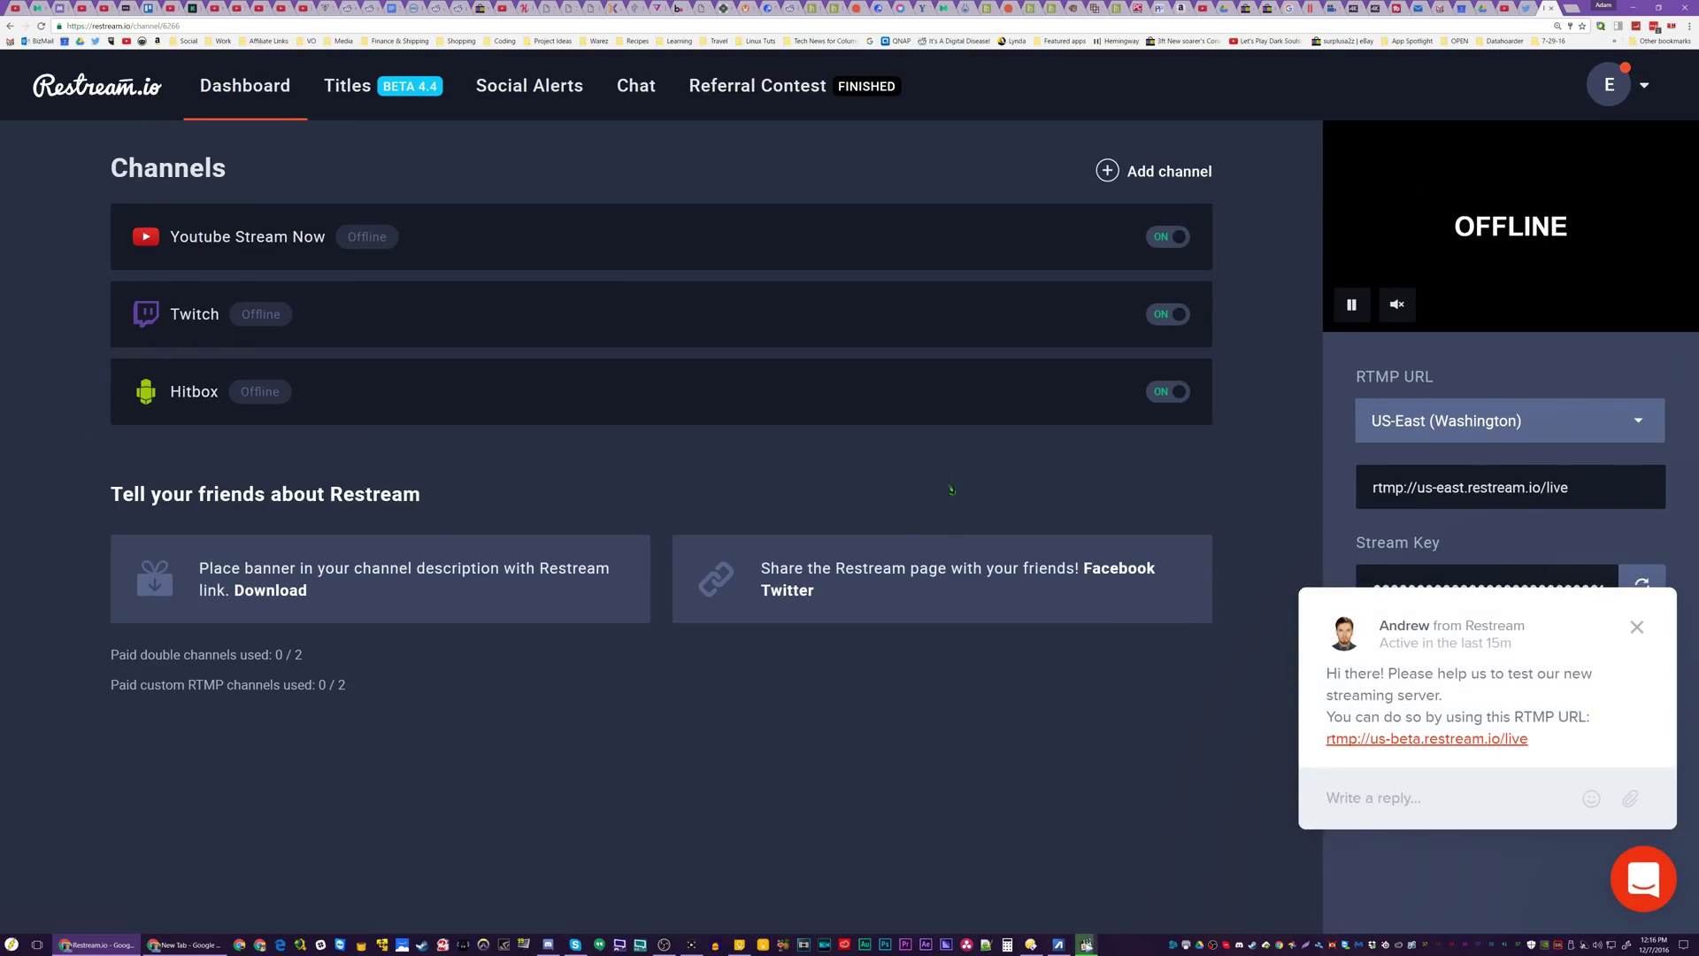
left_click(1638, 628)
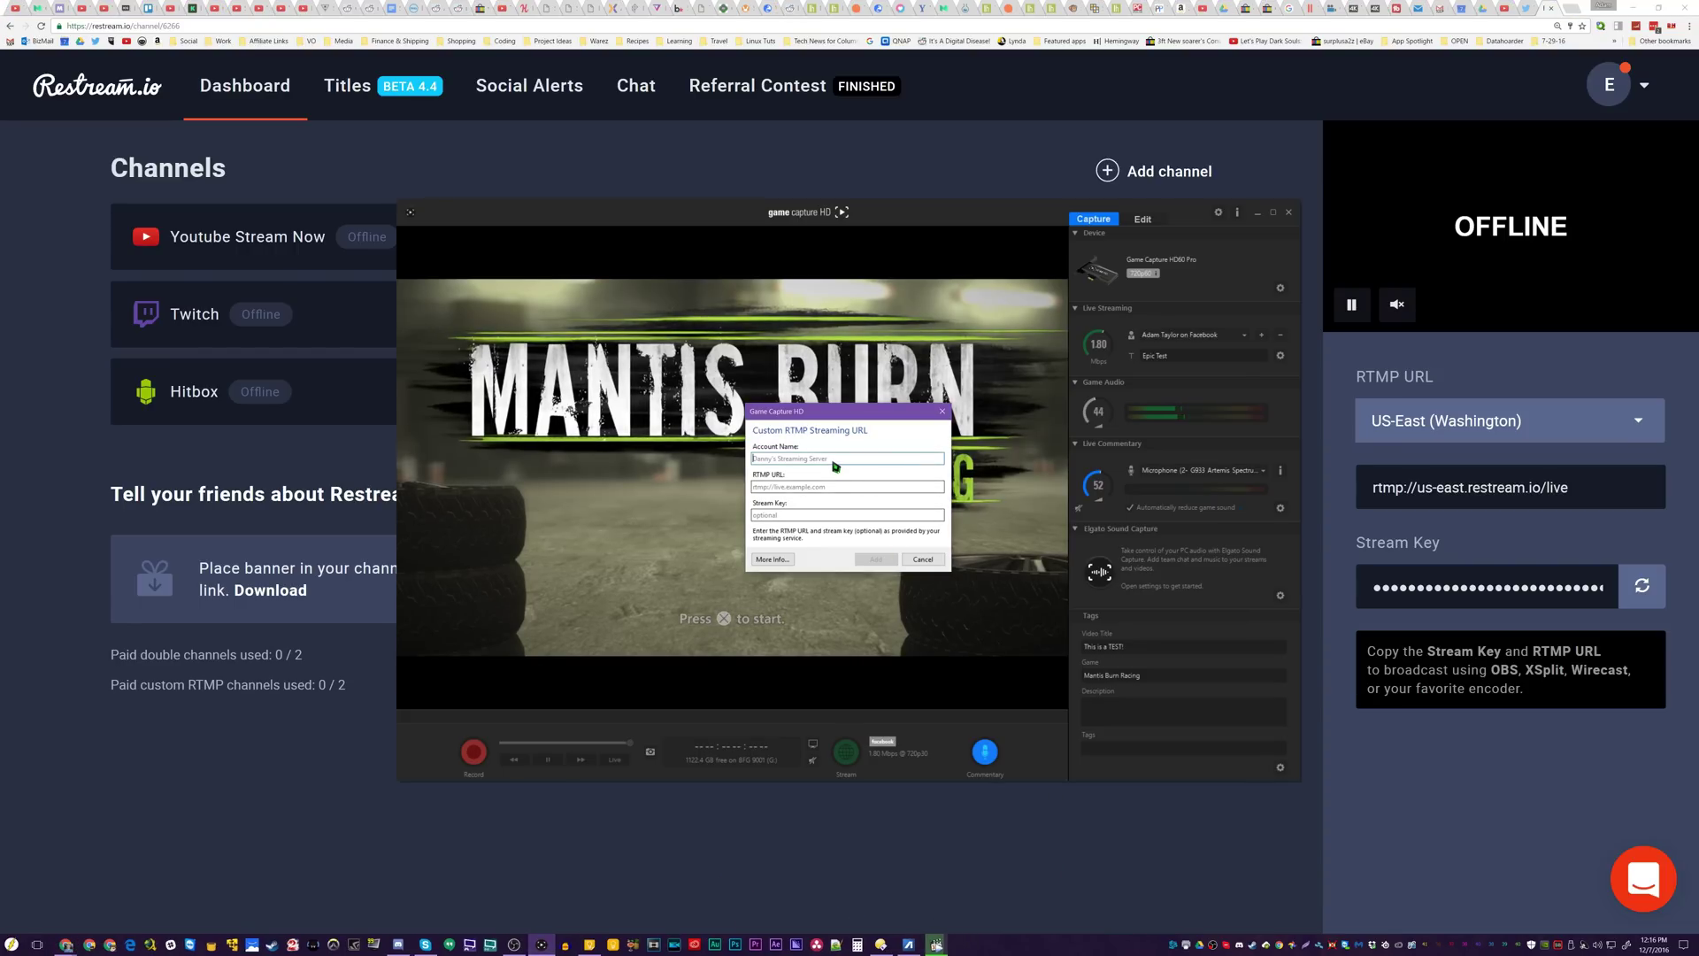
Step: Add a Custom RTMP account named ReStream using Restream.io's RTMP URL and stream key
type("ReStream")
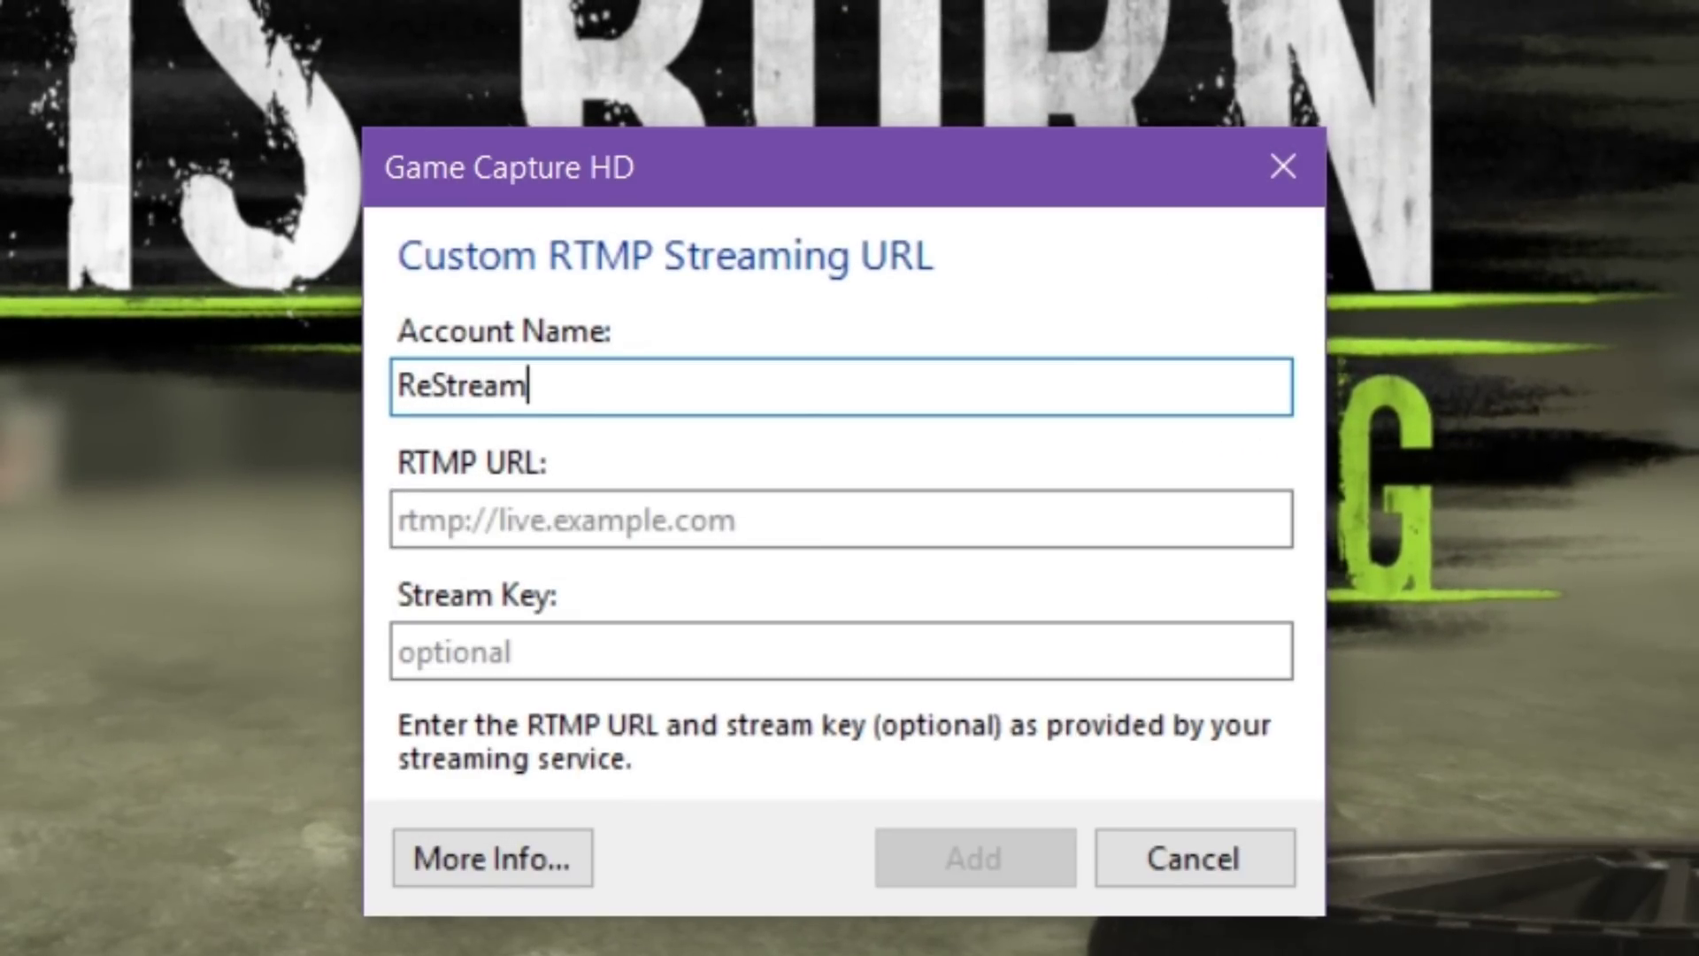
left_click(683, 528)
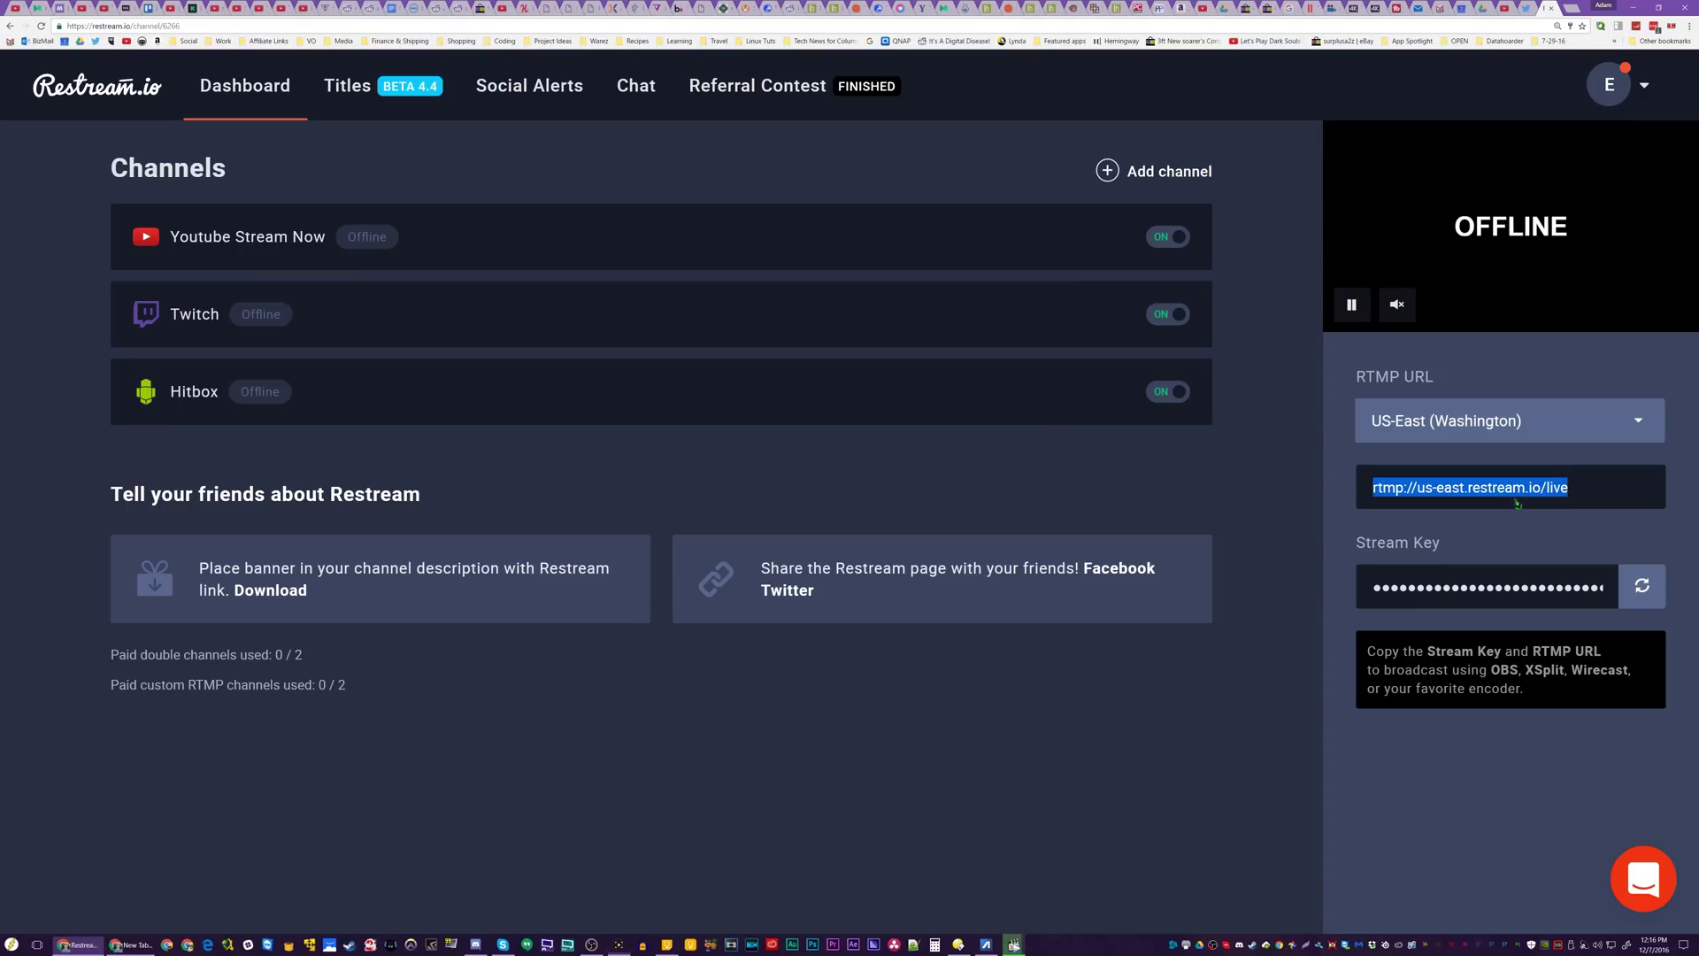
right_click(1407, 487)
left_click(1379, 521)
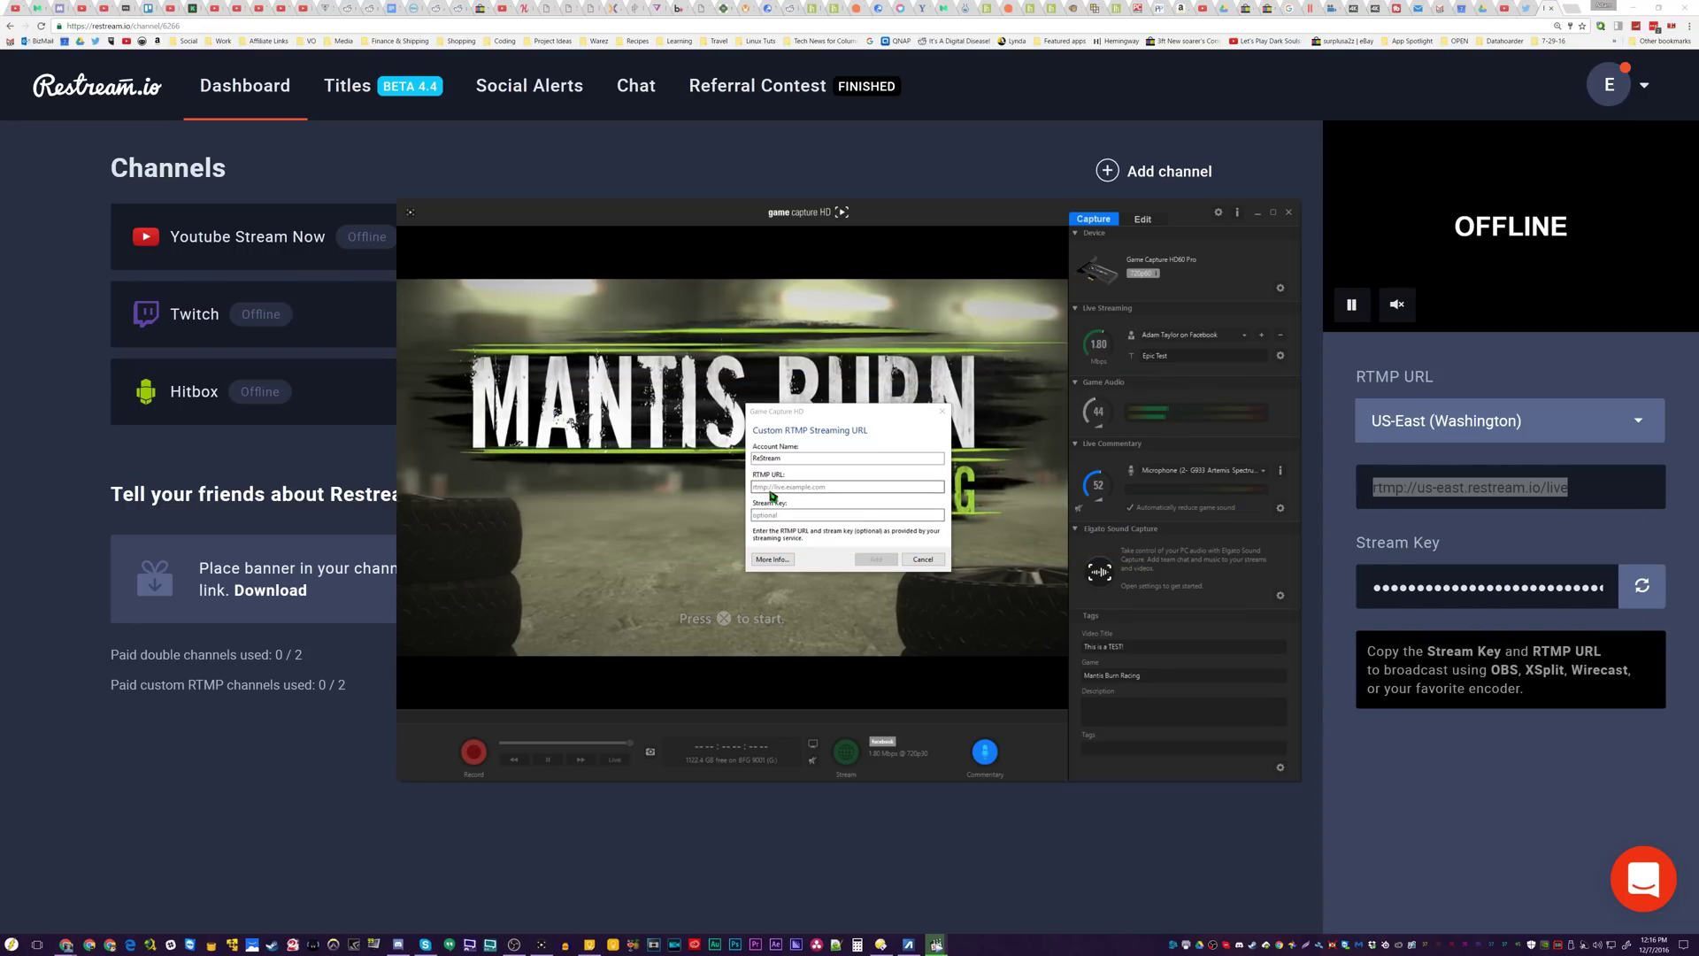
left_click(1431, 584)
double_click(1431, 584)
key("ctrl+c")
key("alt+Tab")
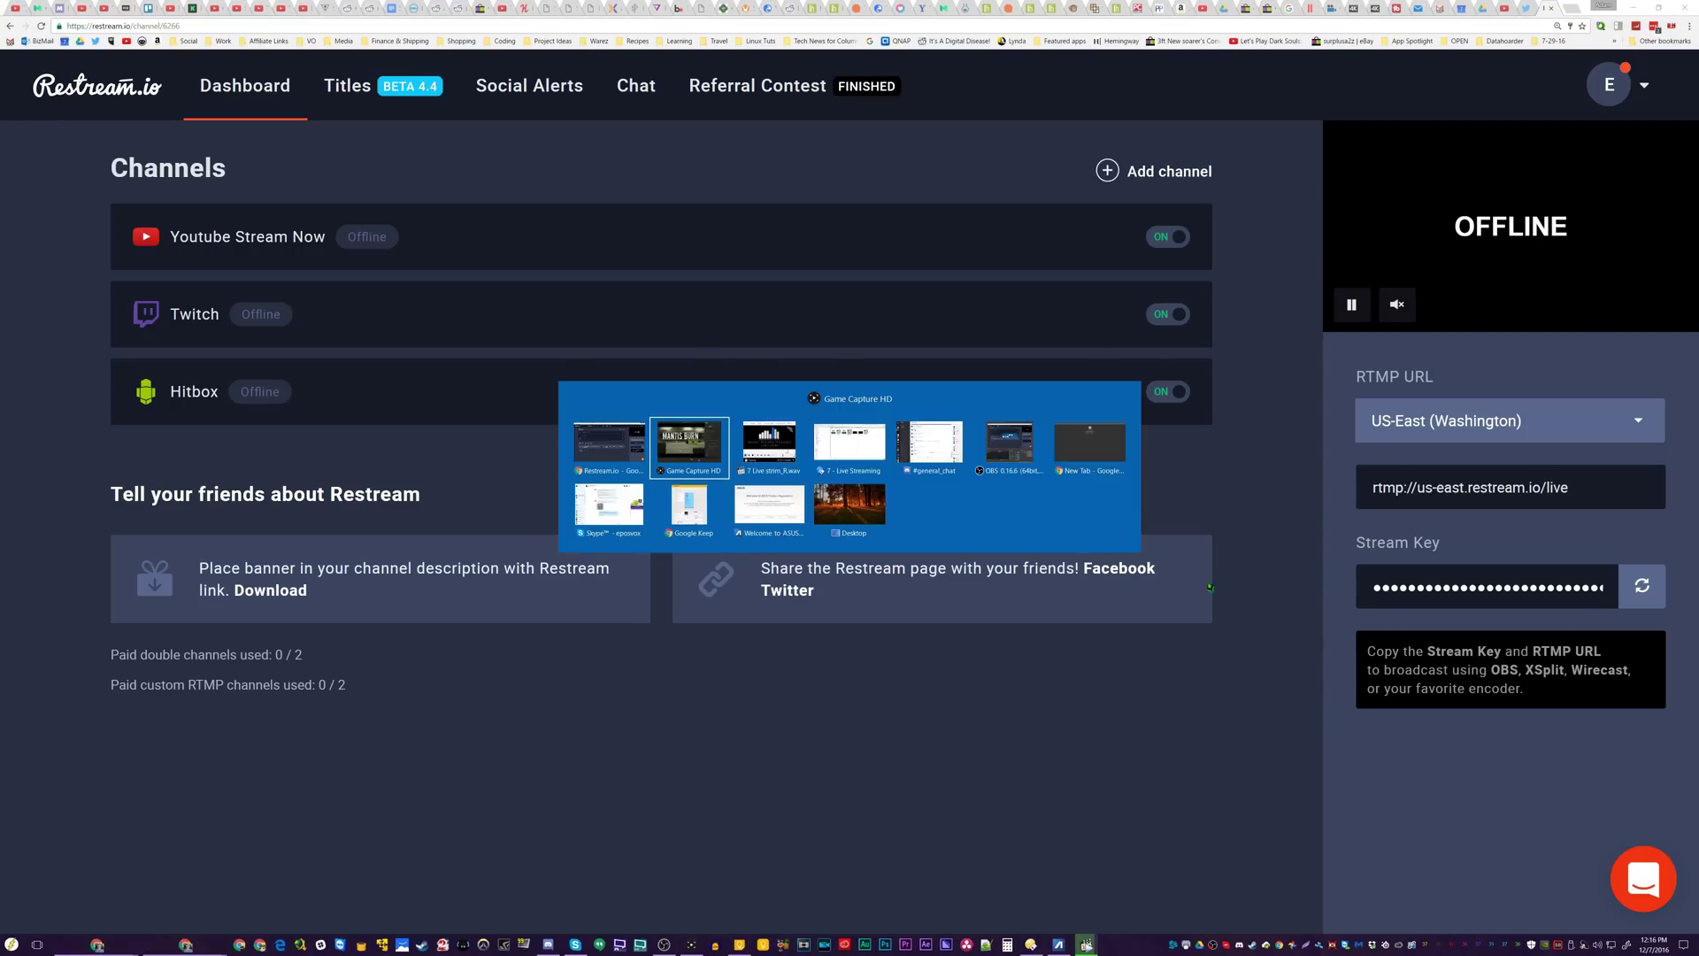
left_click(878, 561)
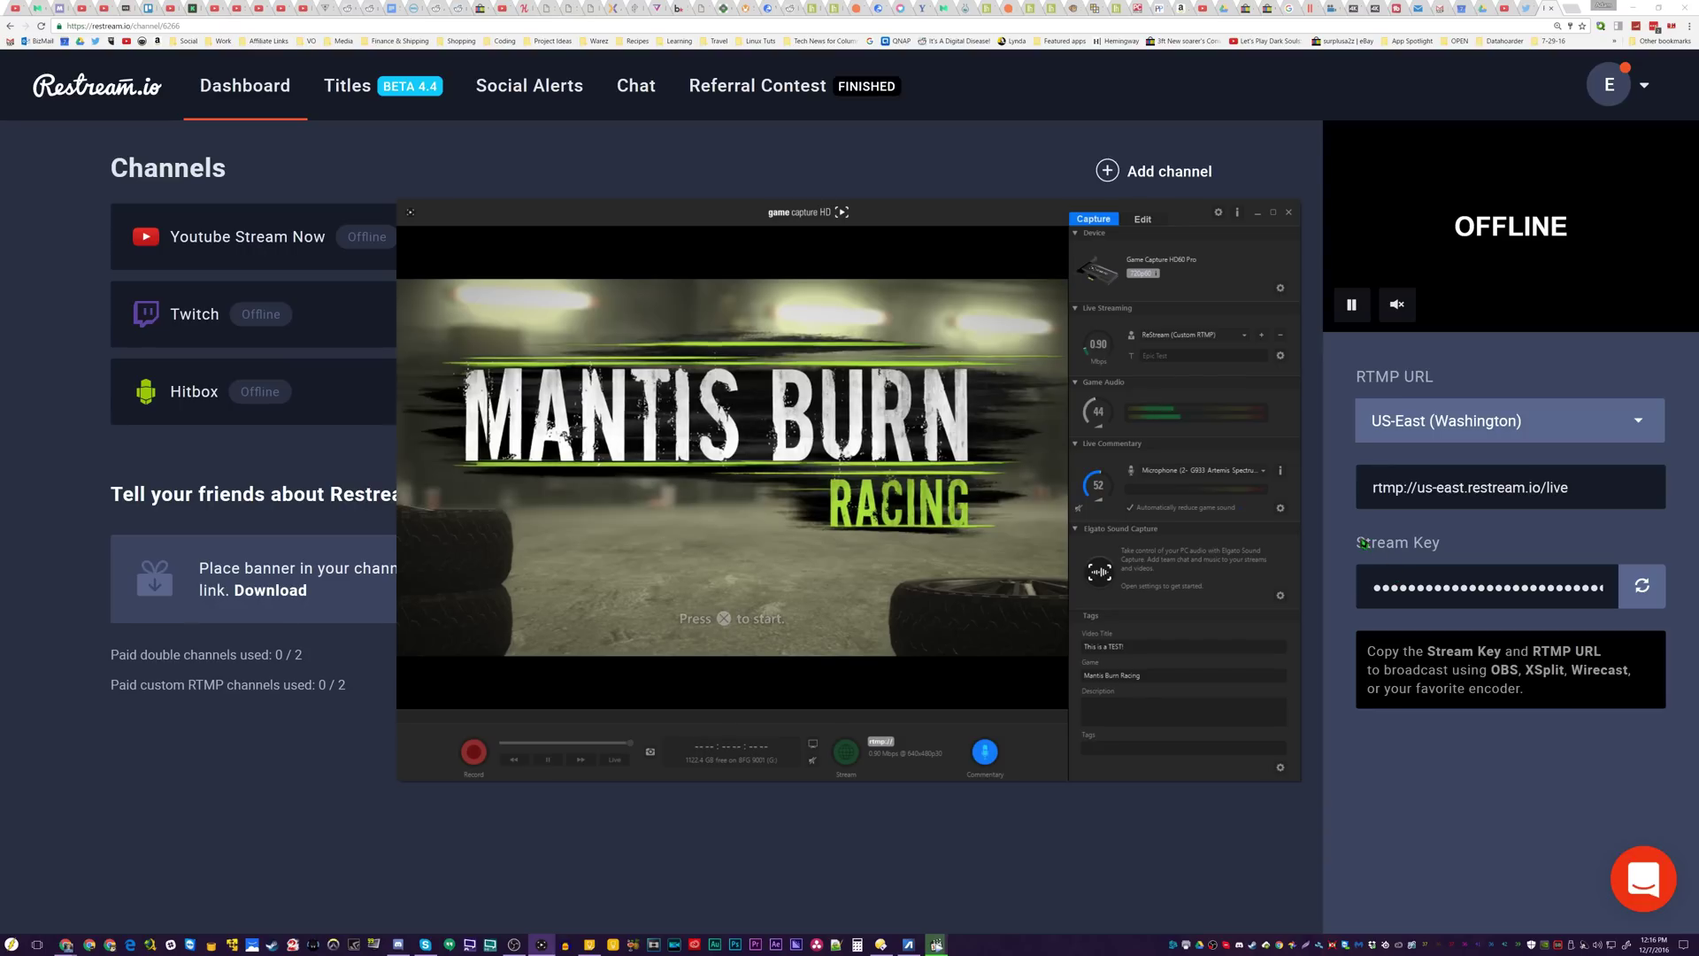
Step: Regenerate the stream key on the Restream.io dashboard several times
left_click(1086, 944)
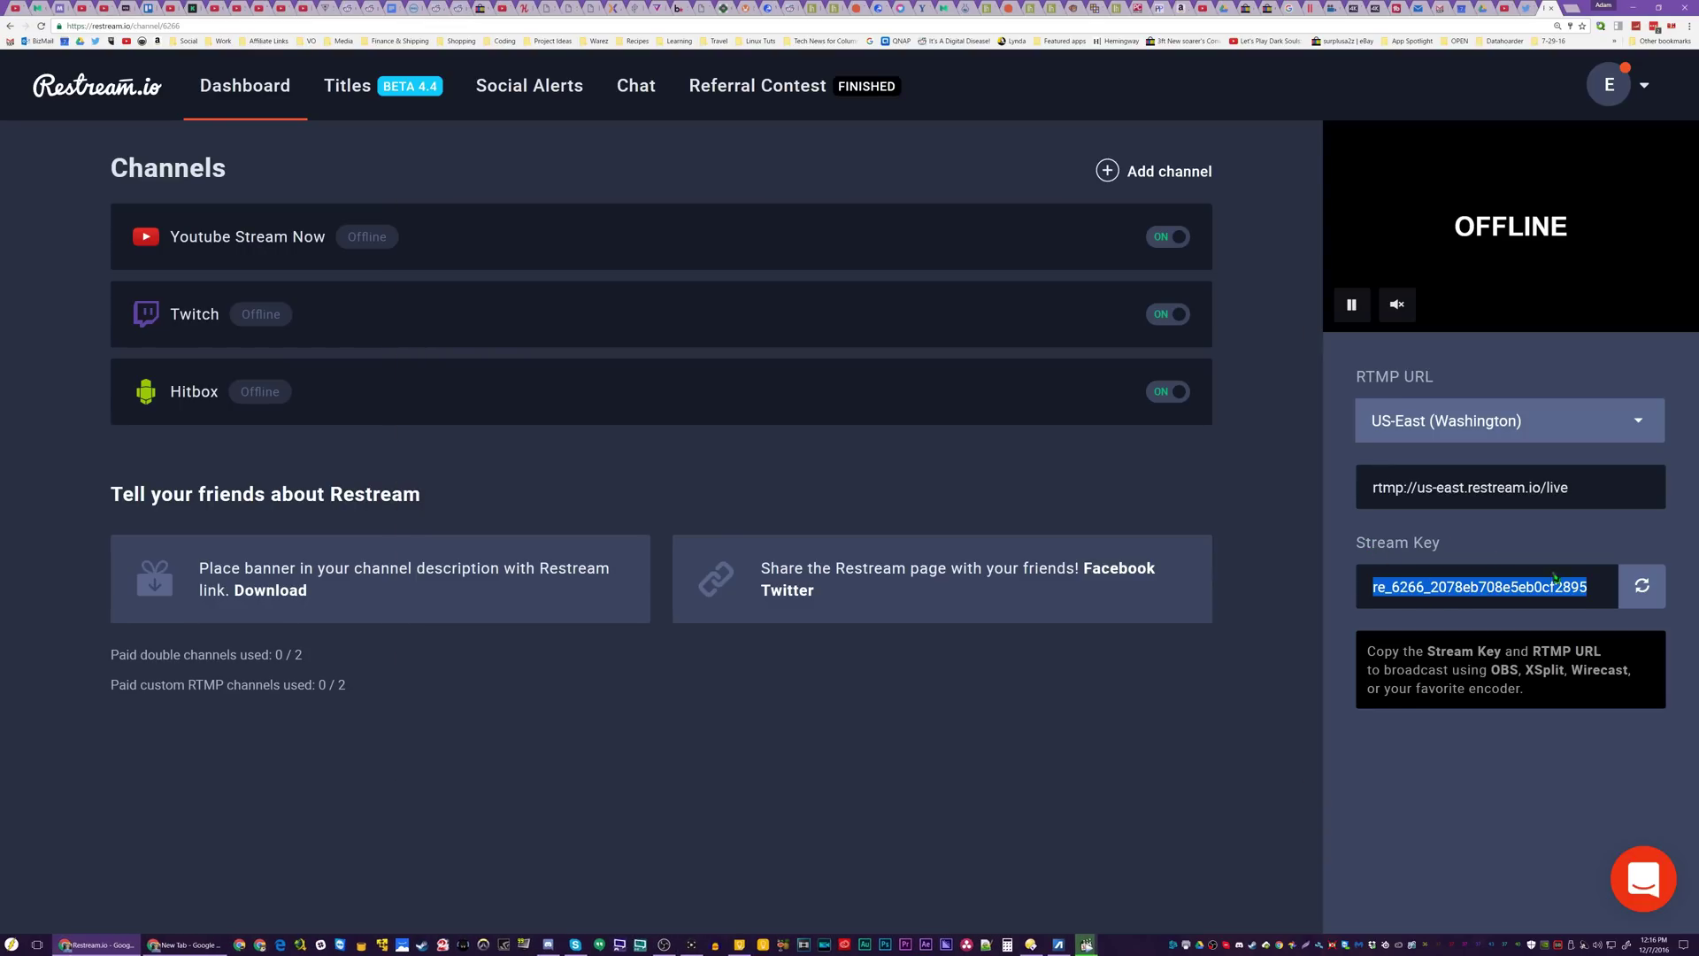
left_click(1645, 585)
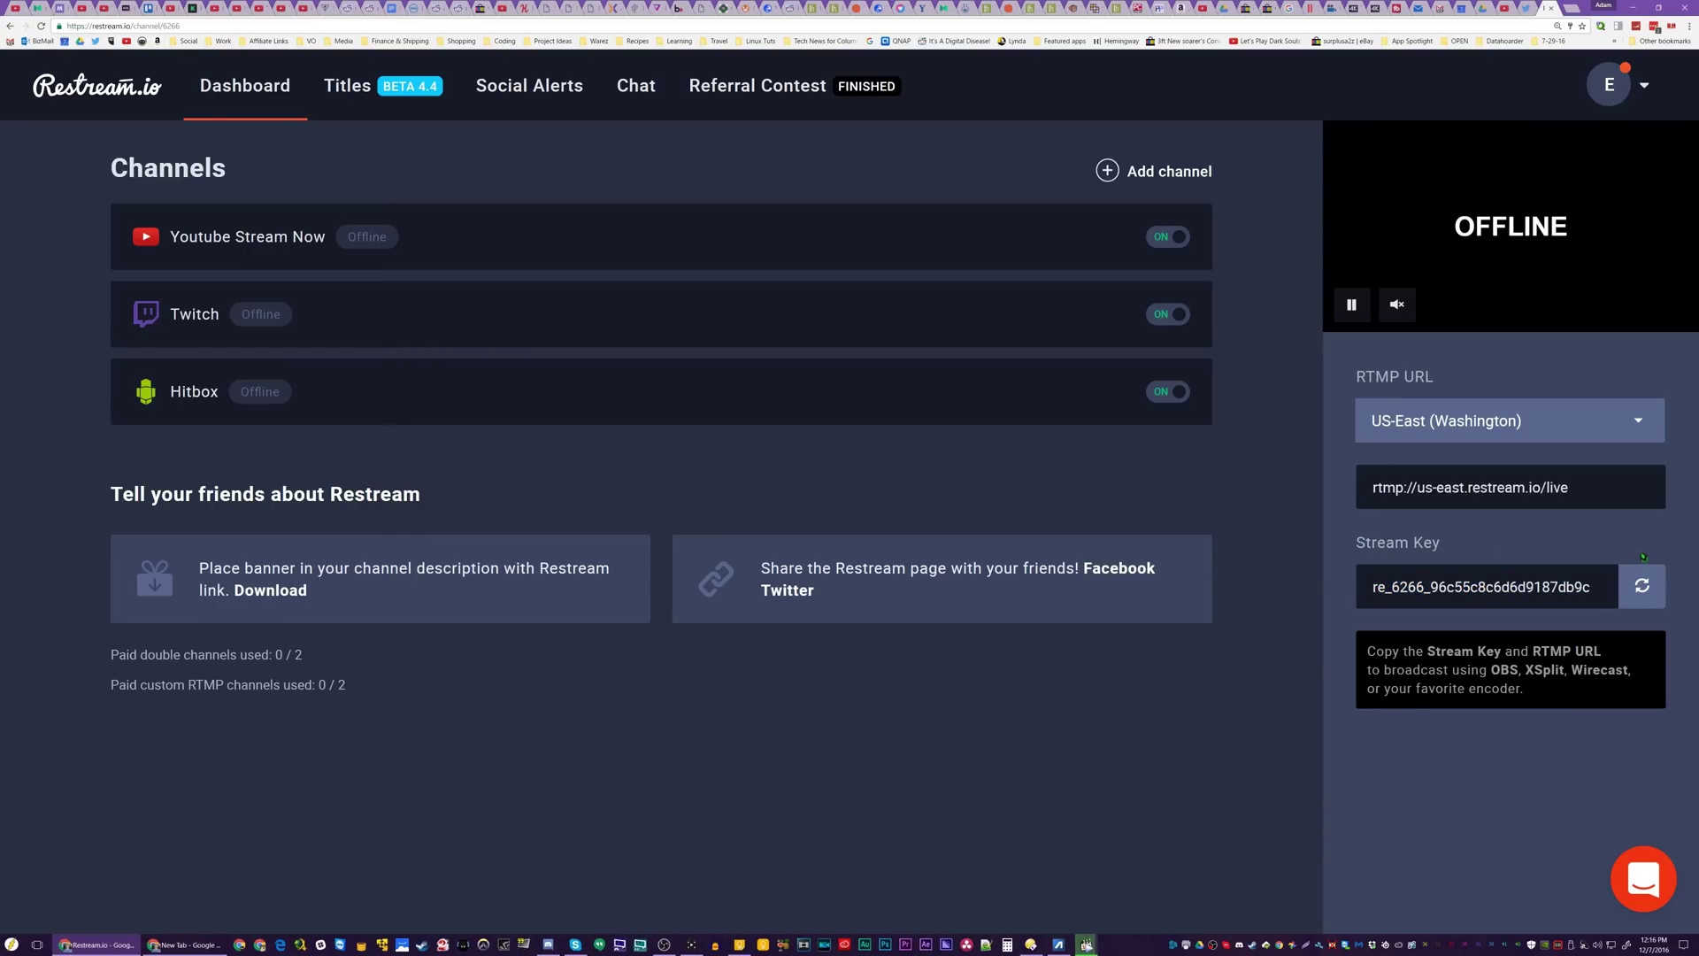
left_click(1612, 495)
left_click(1645, 589)
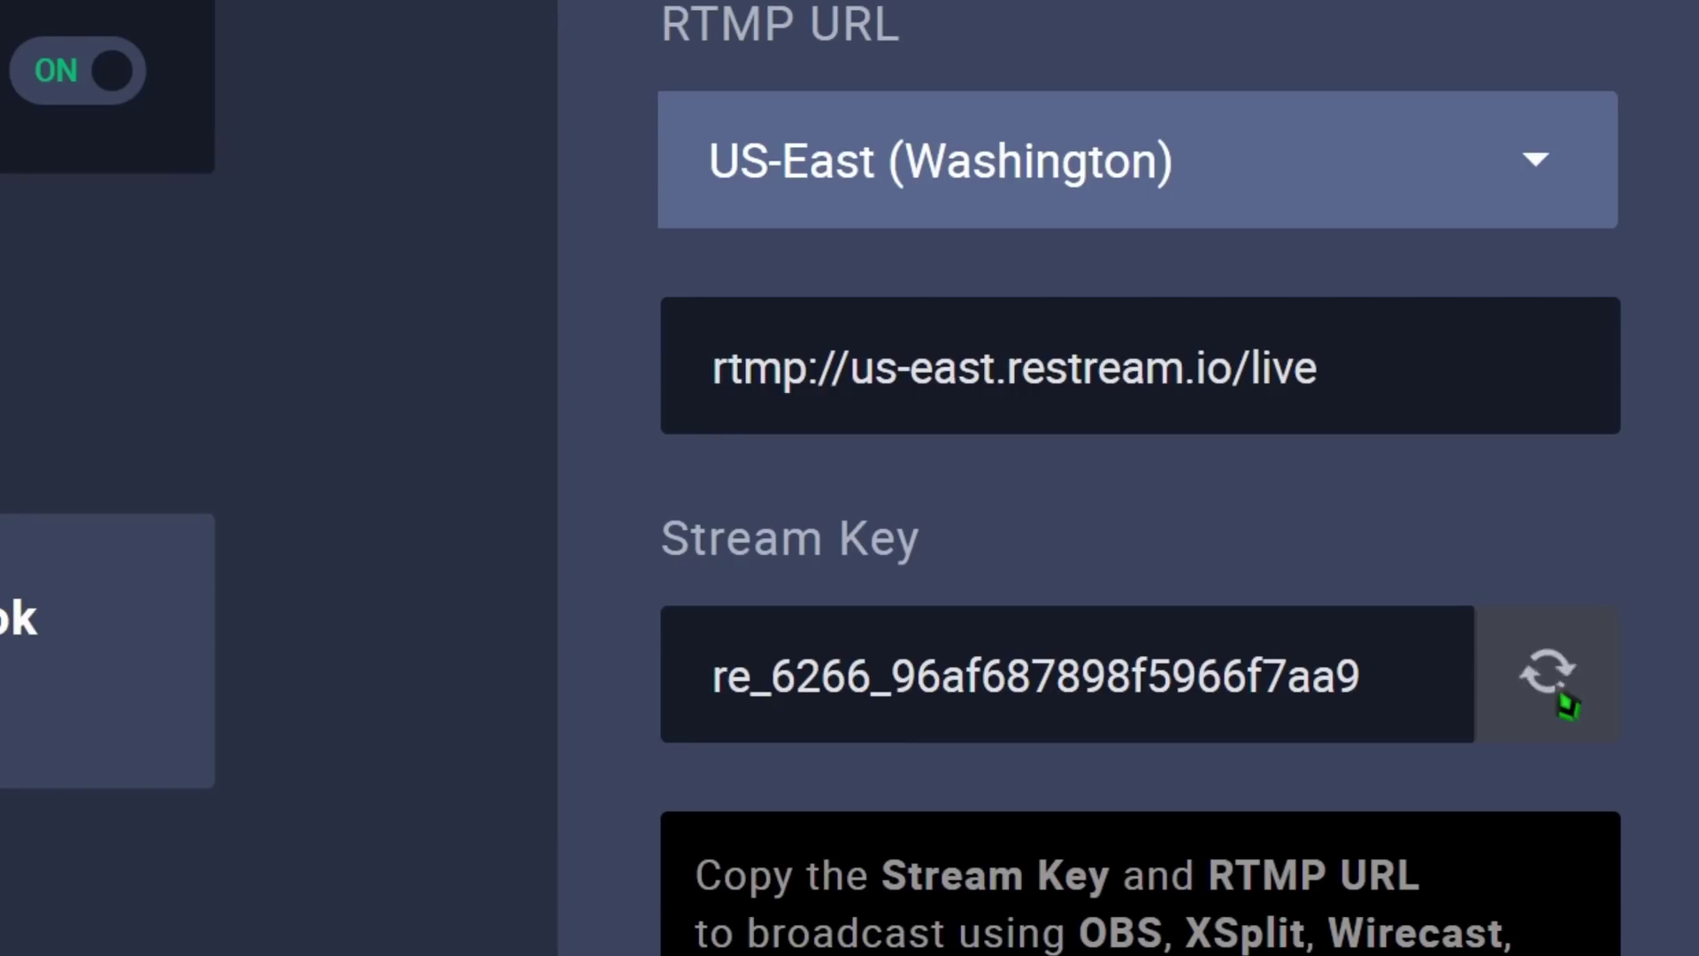